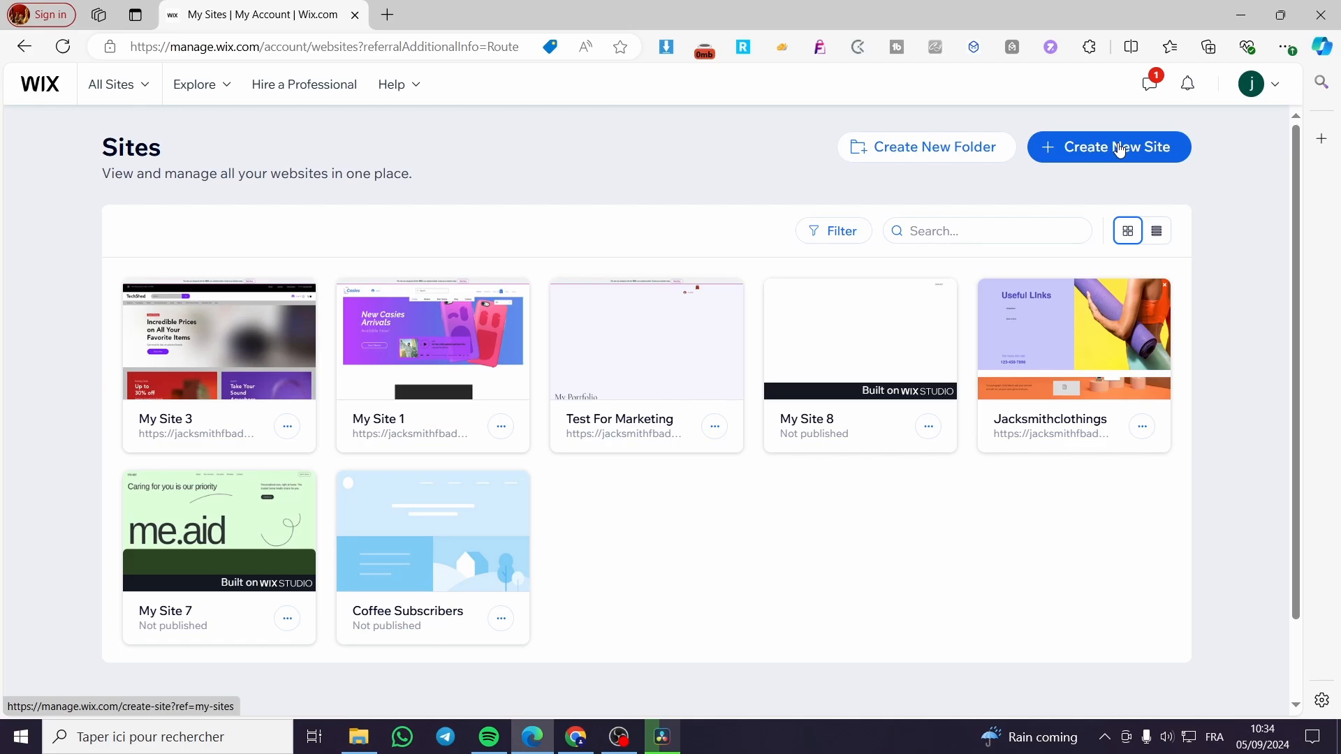
# Start a new site in the classic Wix Editor rather than Wix Studio, and set it up without the AI chat.
pyautogui.click(1119, 148)
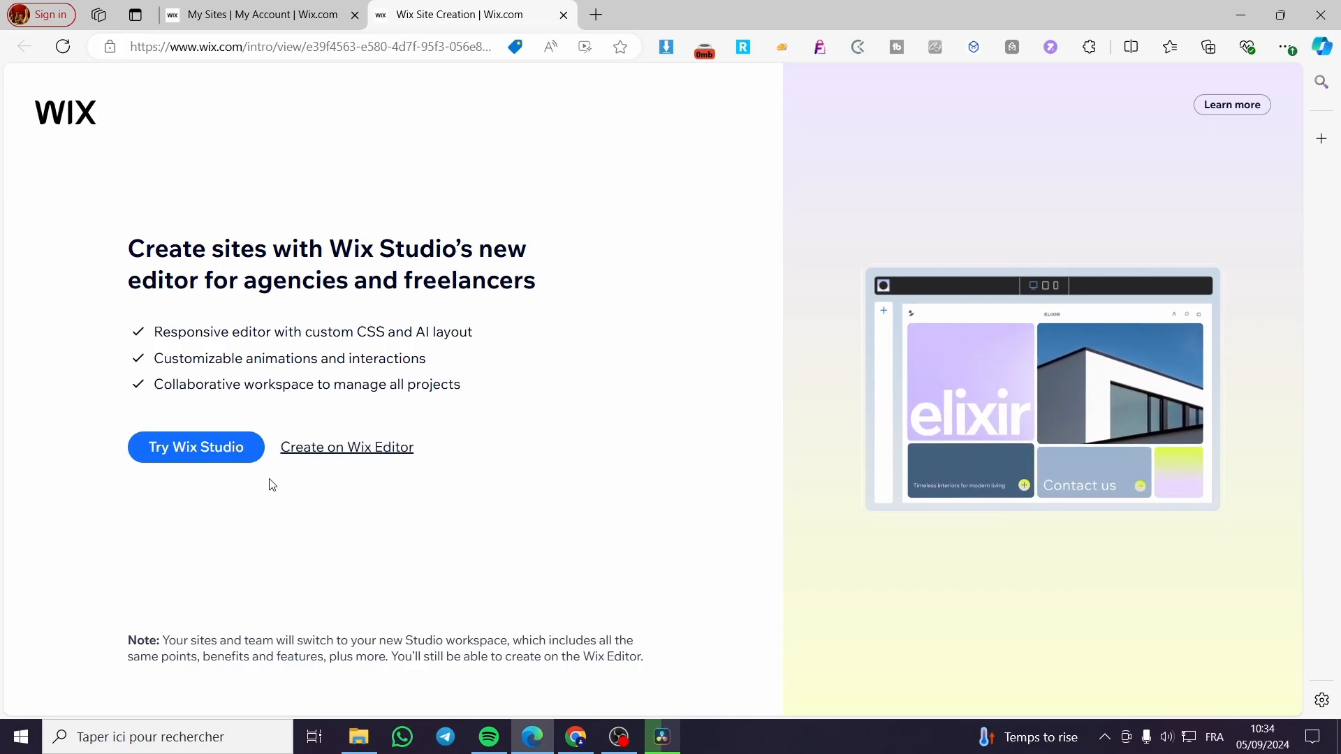
pyautogui.click(369, 455)
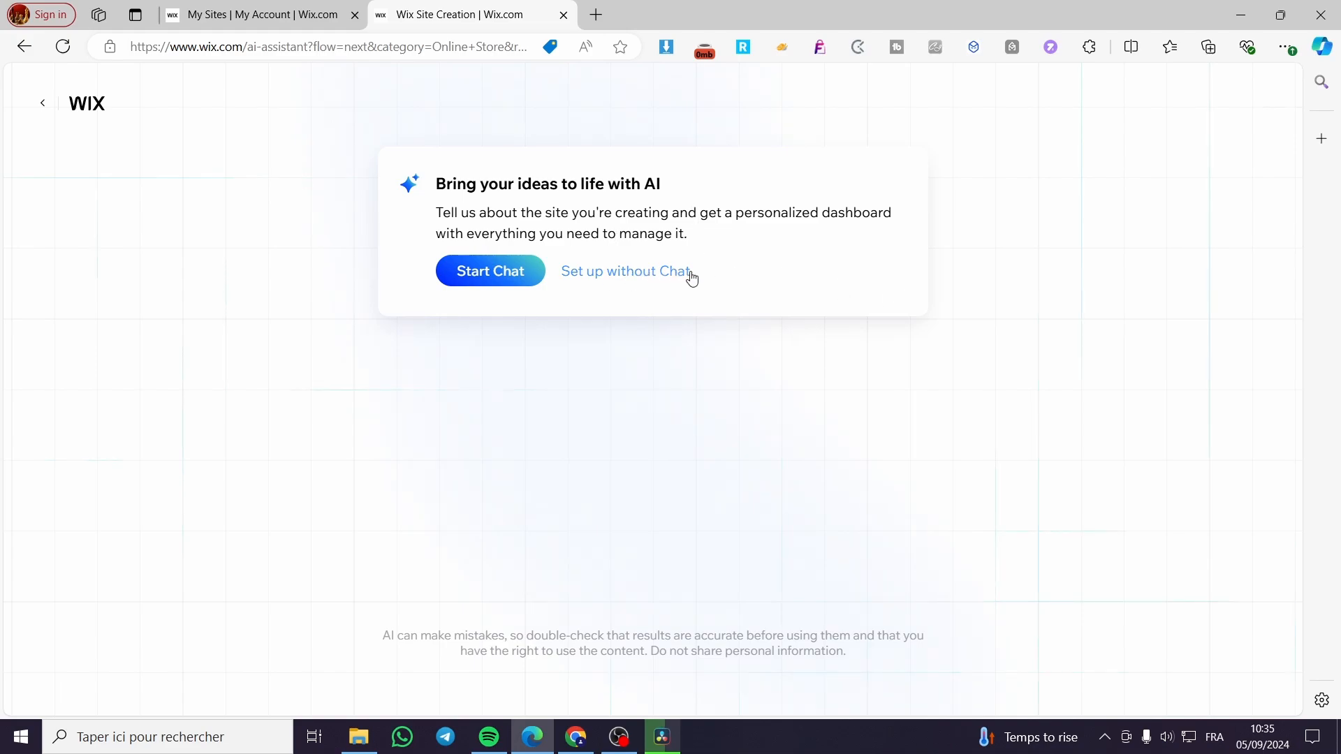
pyautogui.click(593, 276)
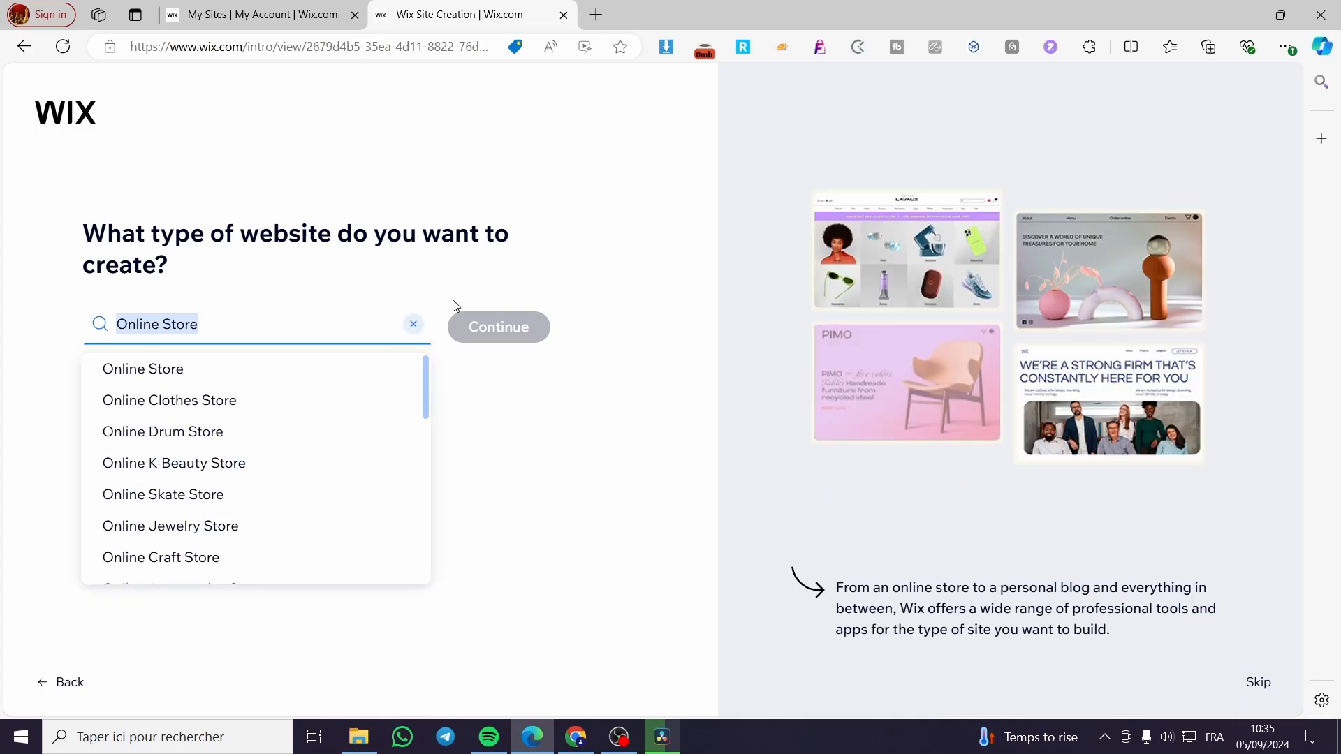
# Replace the suggested website type with Car Rental Company and continue the site setup.
pyautogui.click(419, 329)
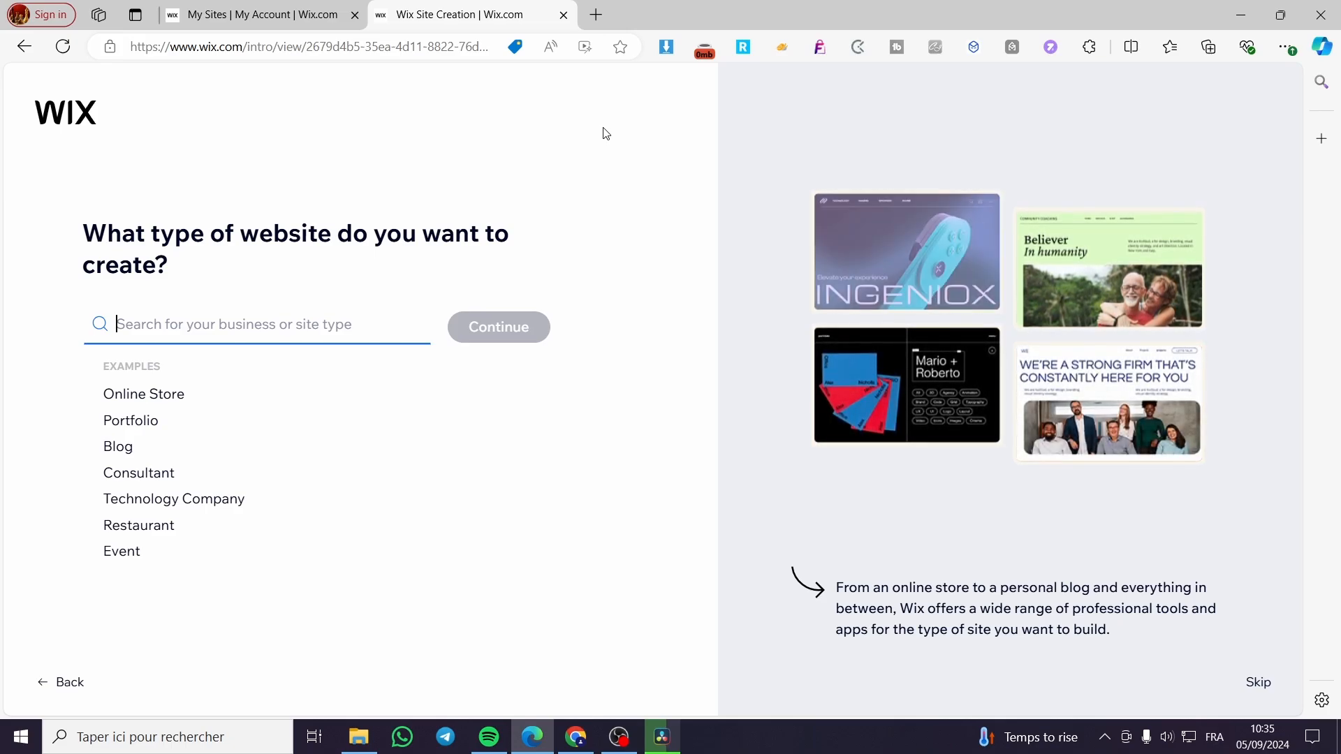
pyautogui.write('car')
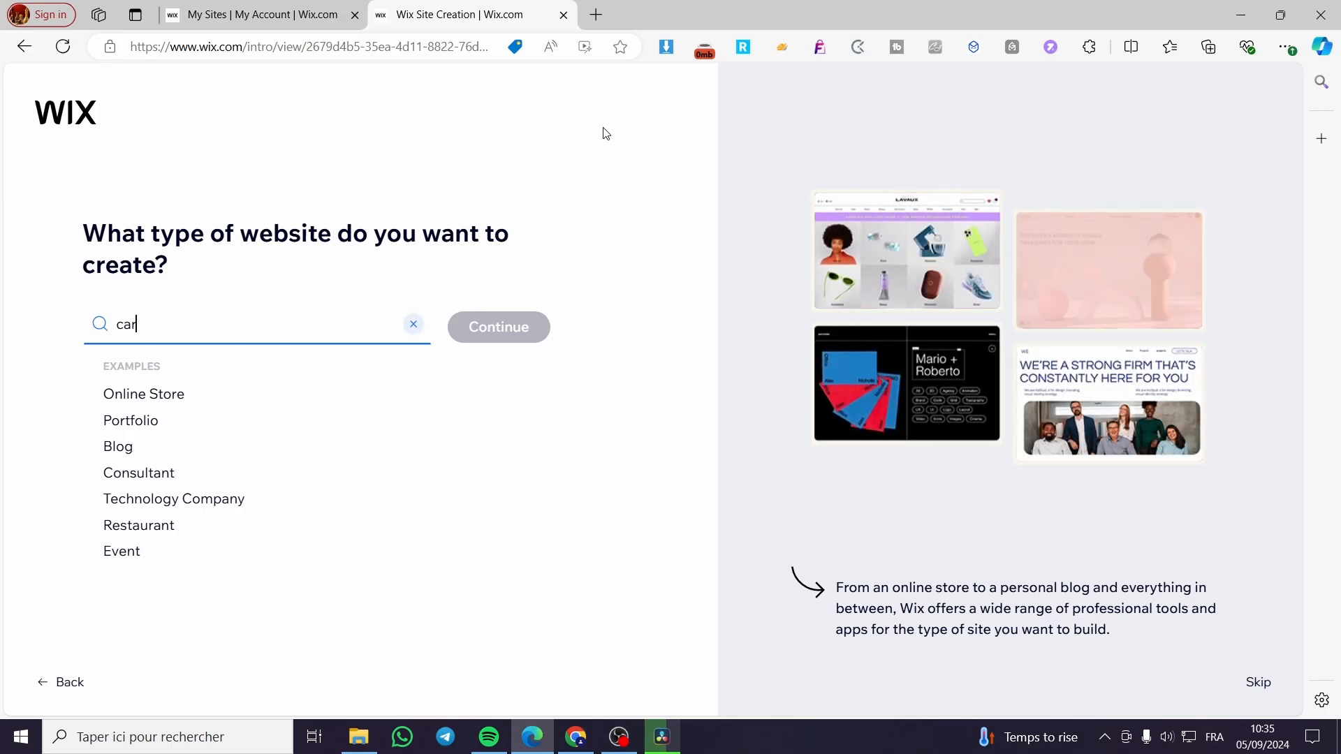
pyautogui.write(' rean')
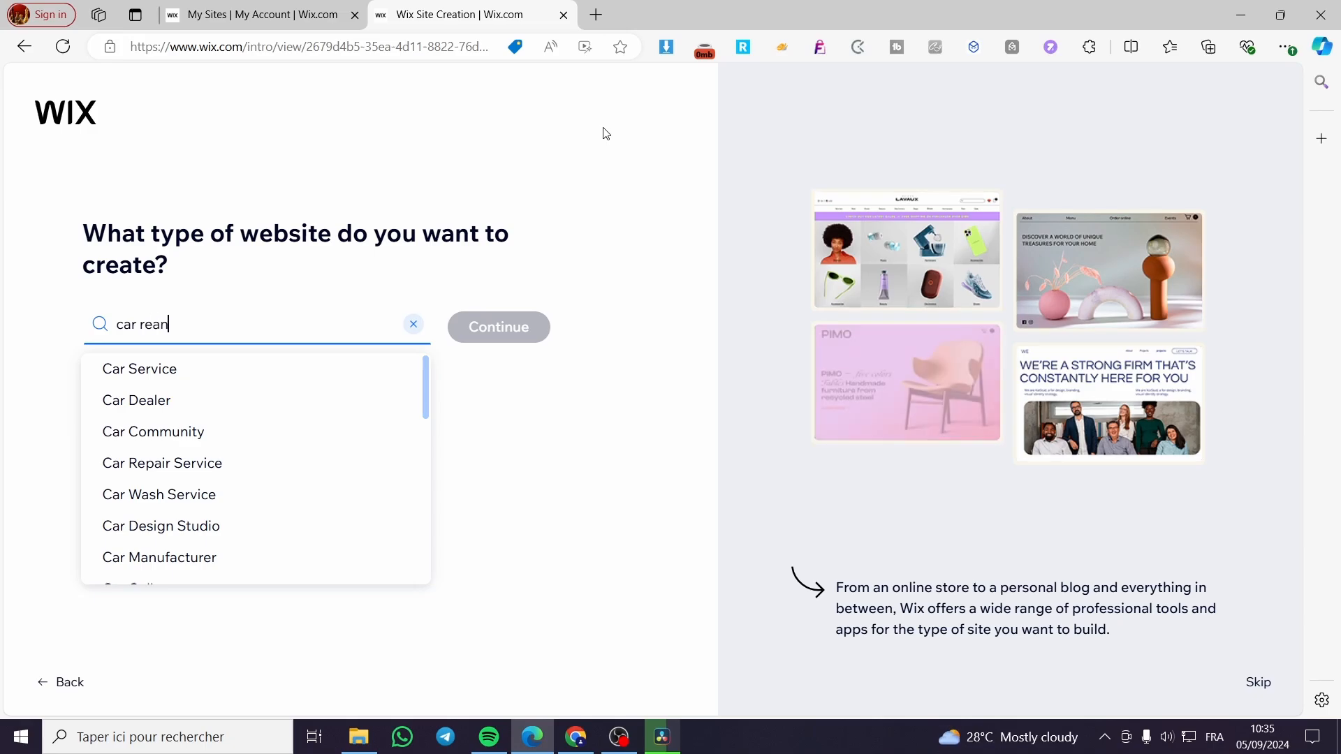
pyautogui.press('BackSpace')
pyautogui.press('BackSpace')
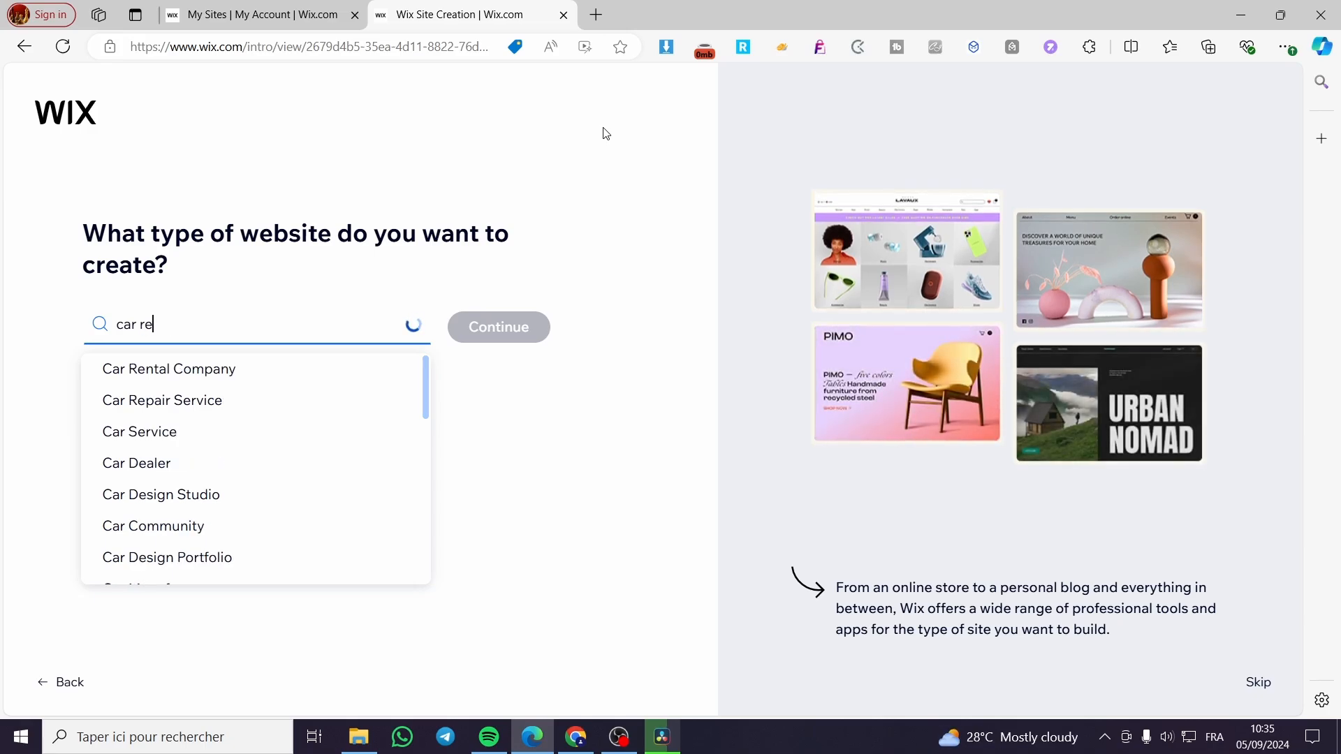
pyautogui.write('nta')
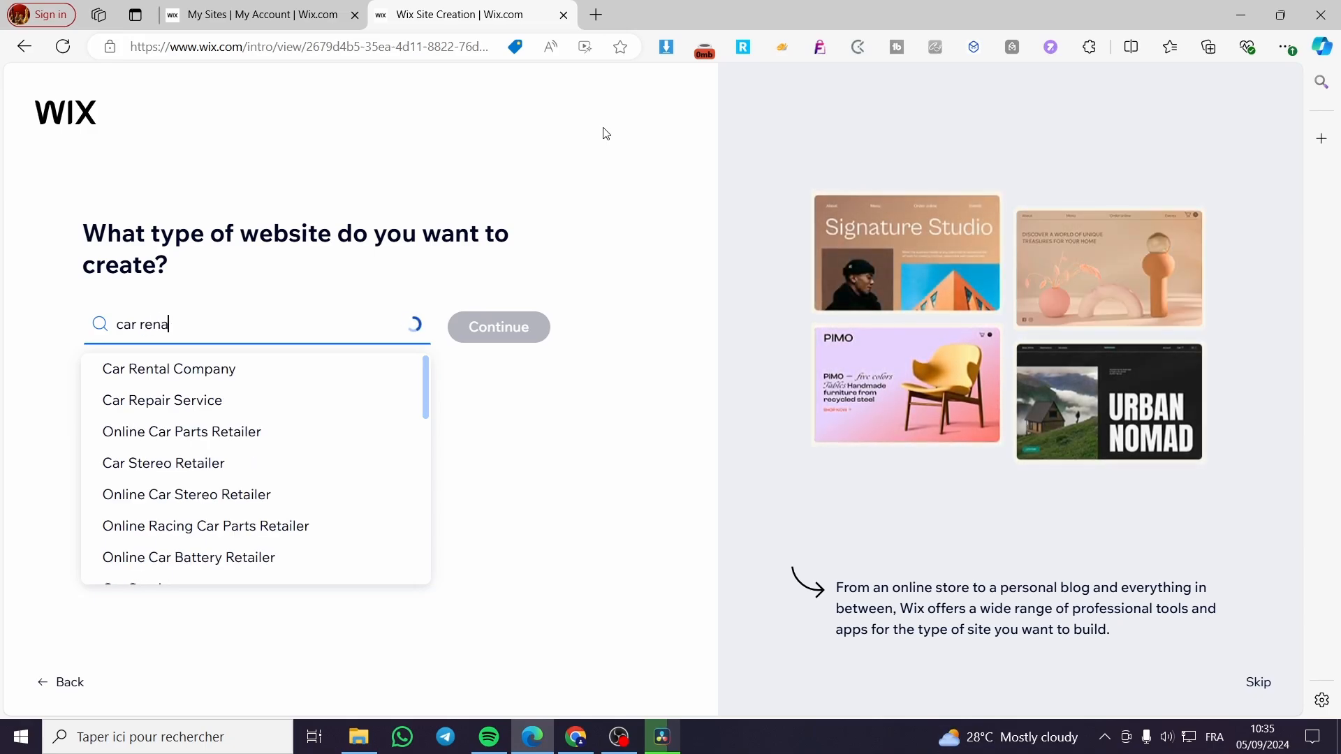
pyautogui.write('l')
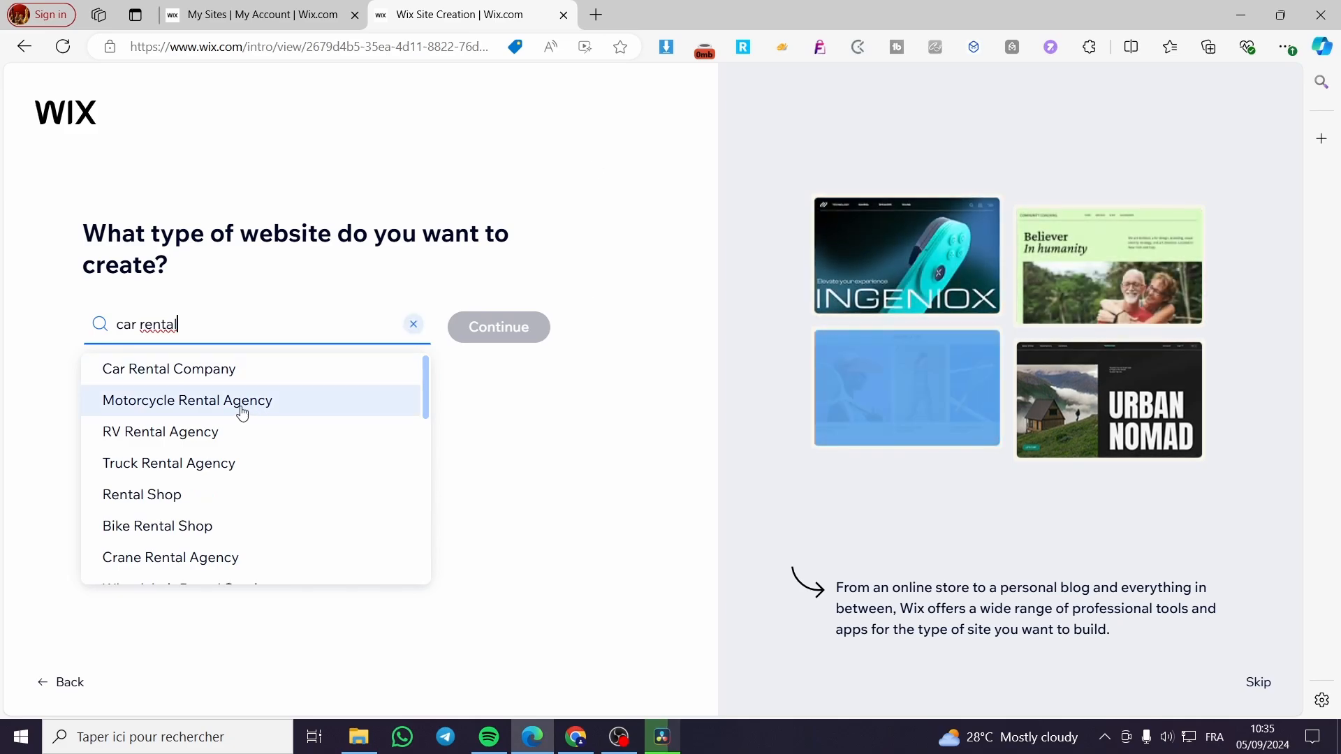
pyautogui.click(267, 380)
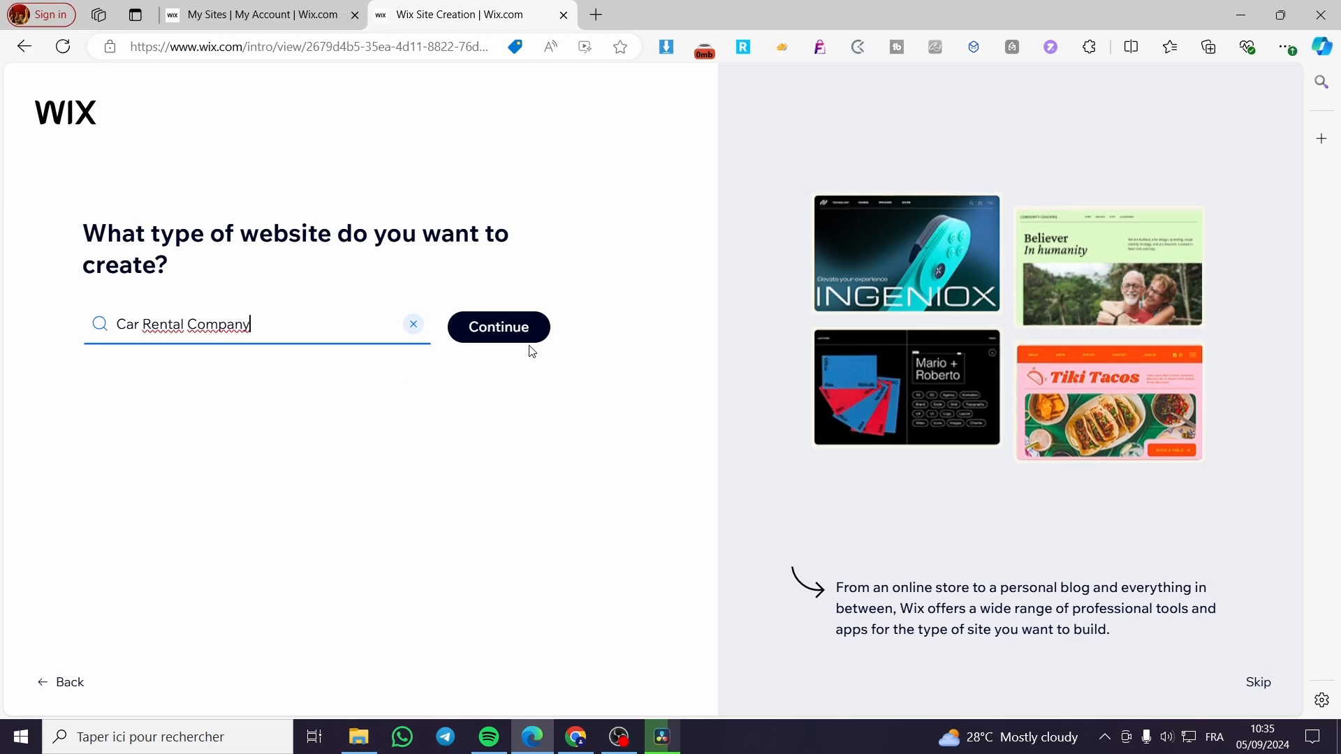
pyautogui.click(515, 339)
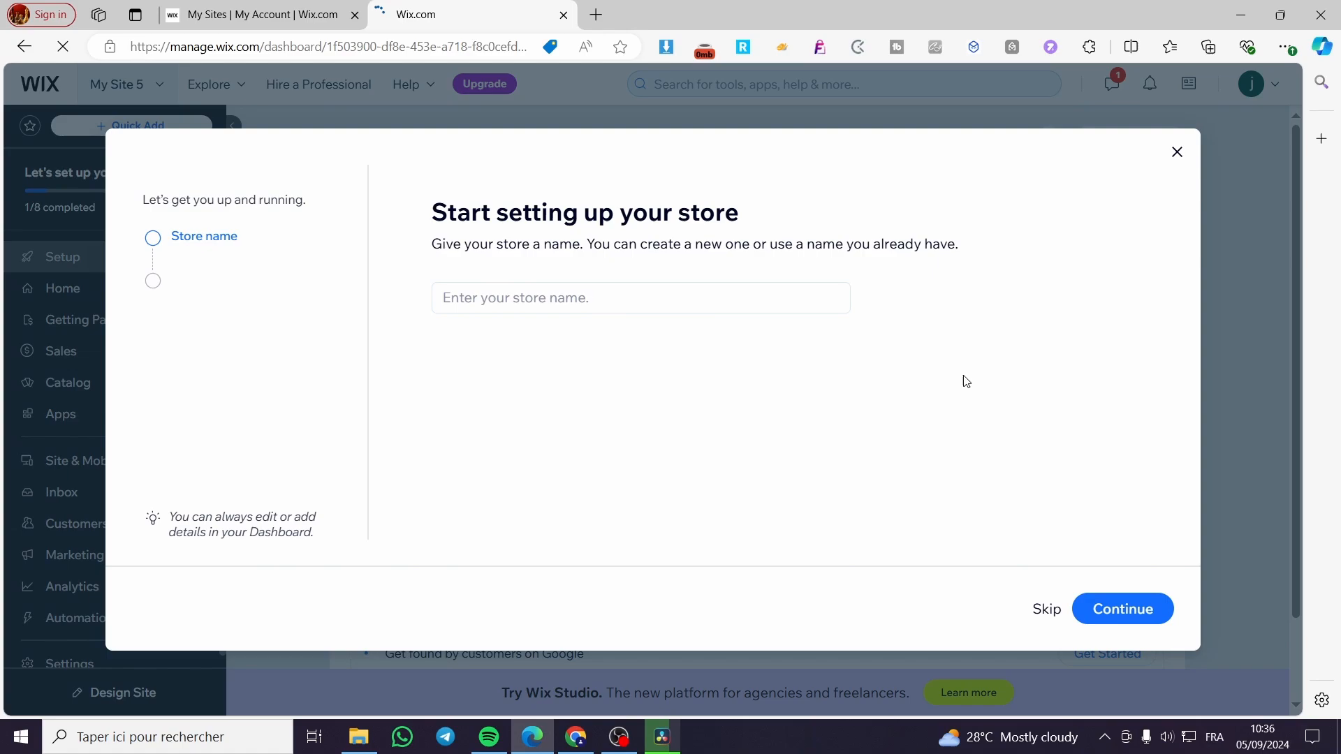
# Name the store "Jacksrentals" and proceed to the online presence question.
pyautogui.click(612, 299)
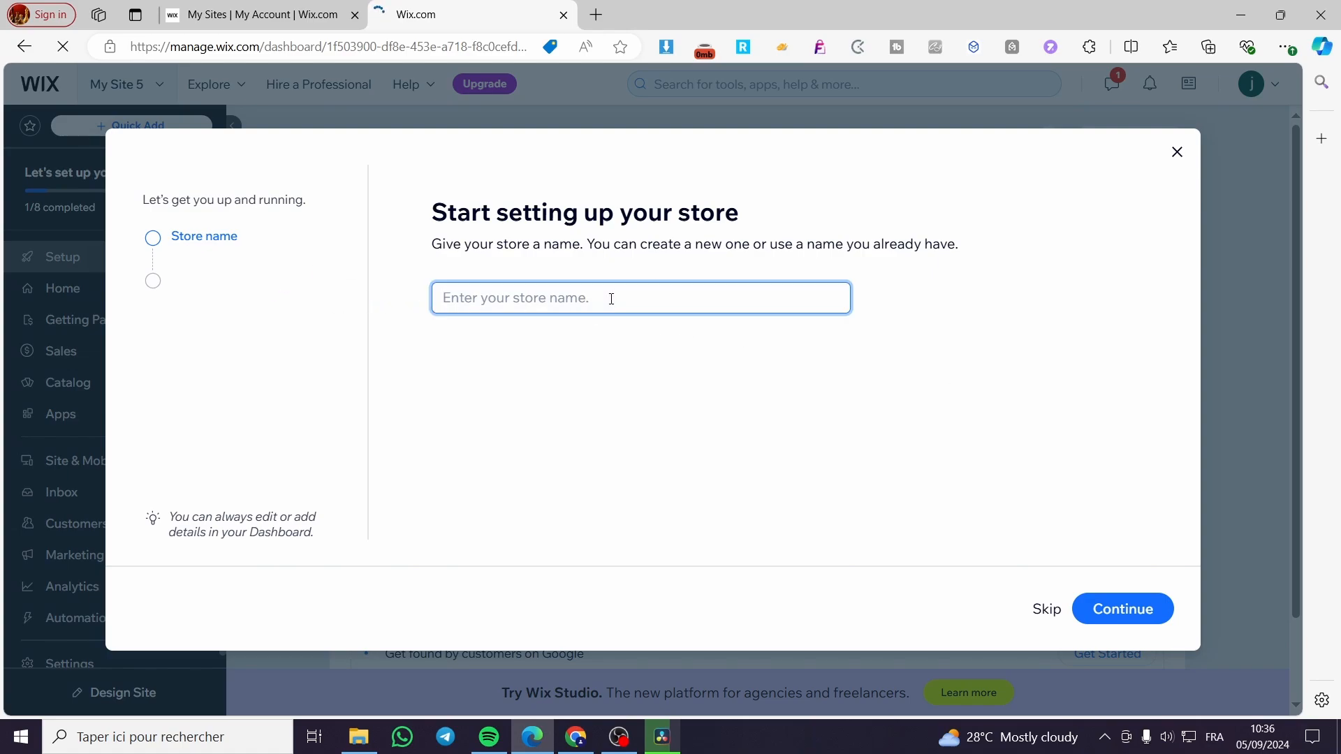
pyautogui.write('JAc')
pyautogui.press('BackSpace')
pyautogui.press('BackSpace')
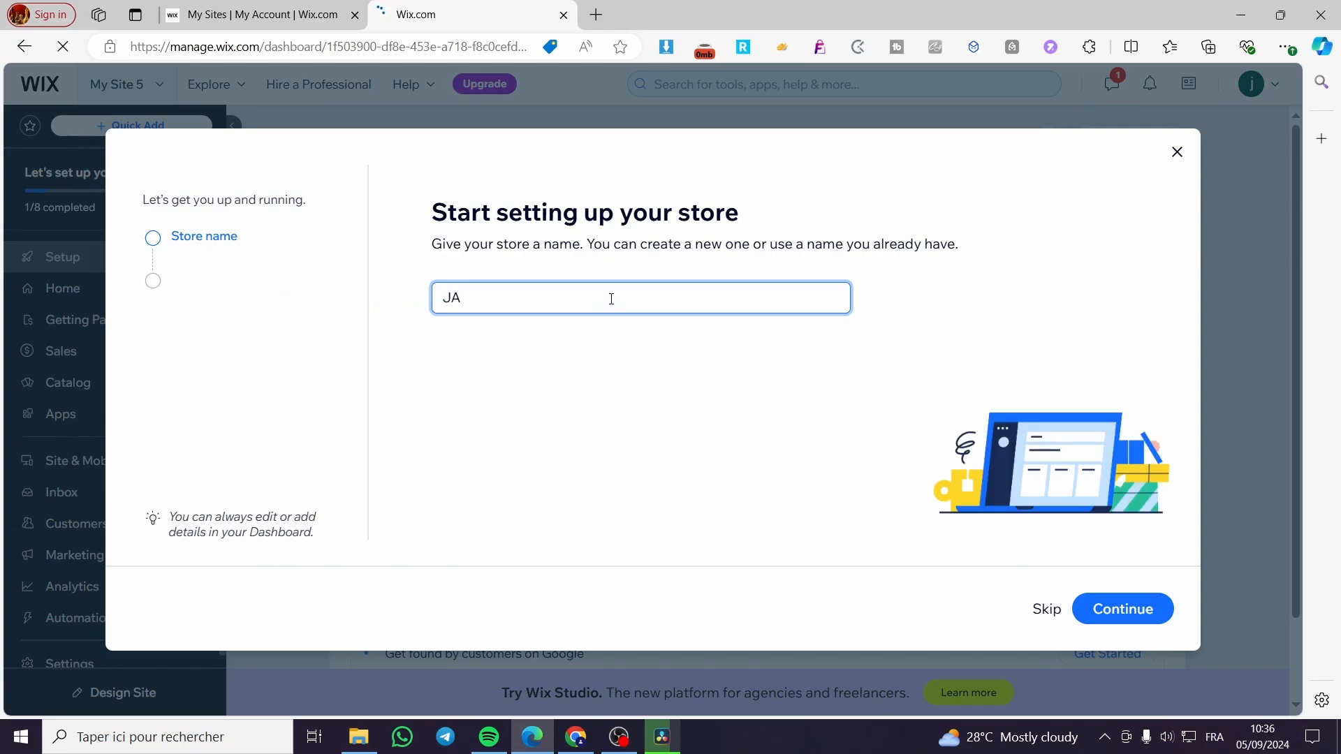
pyautogui.write('acksrentals')
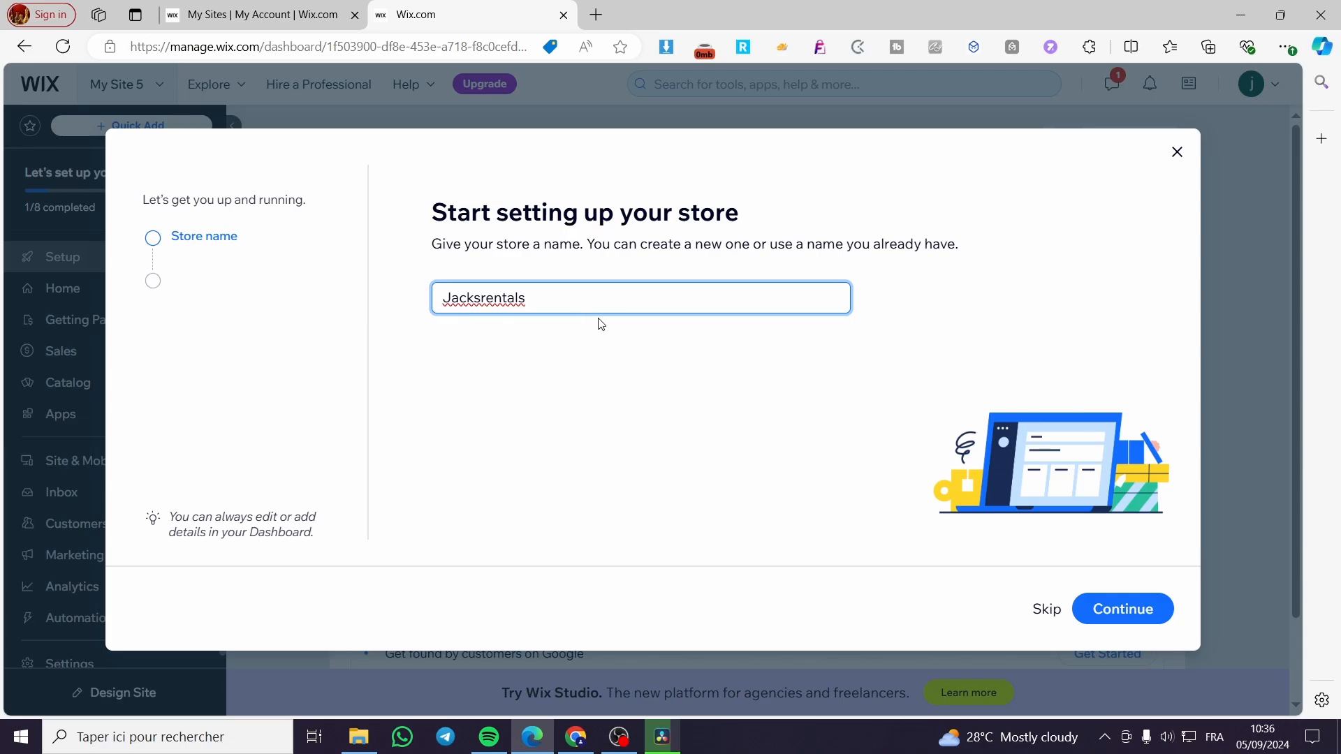
pyautogui.click(1119, 606)
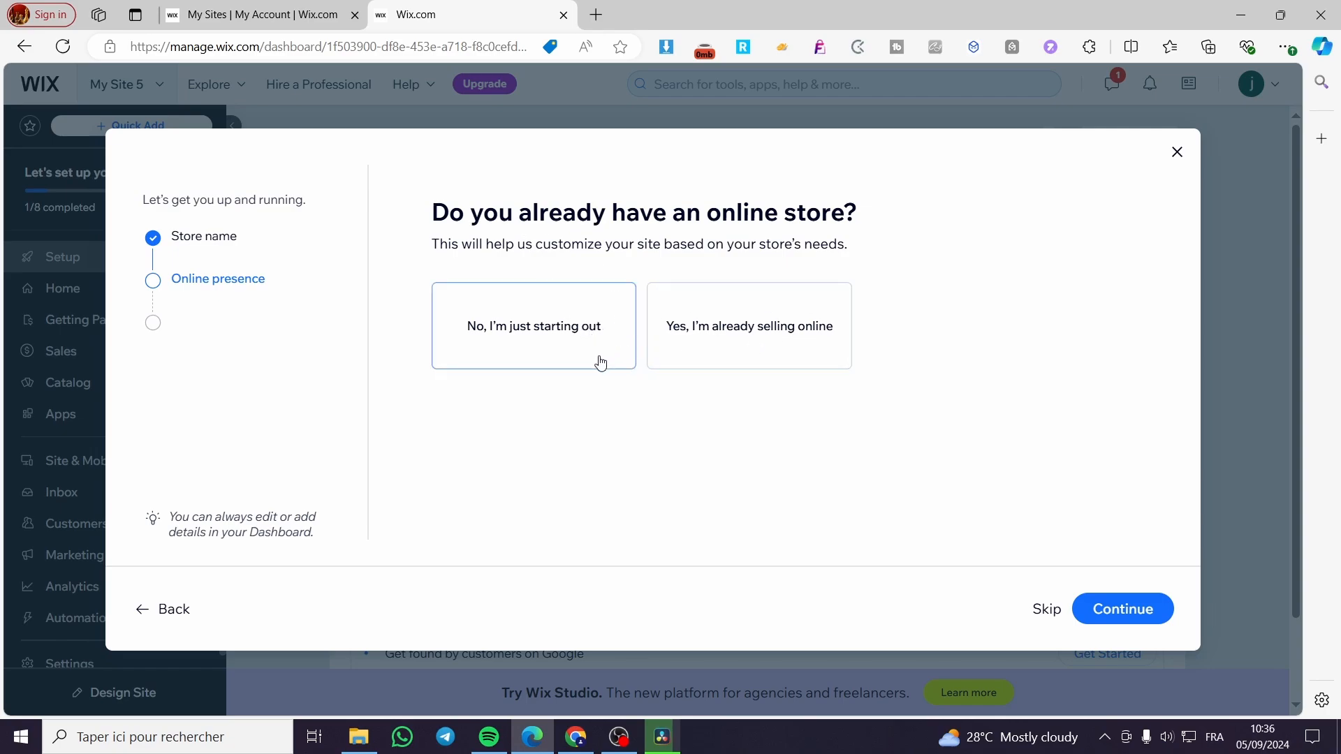
# Answer that you are already selling online and not sure yet about moving an existing store to Wix.
pyautogui.click(766, 344)
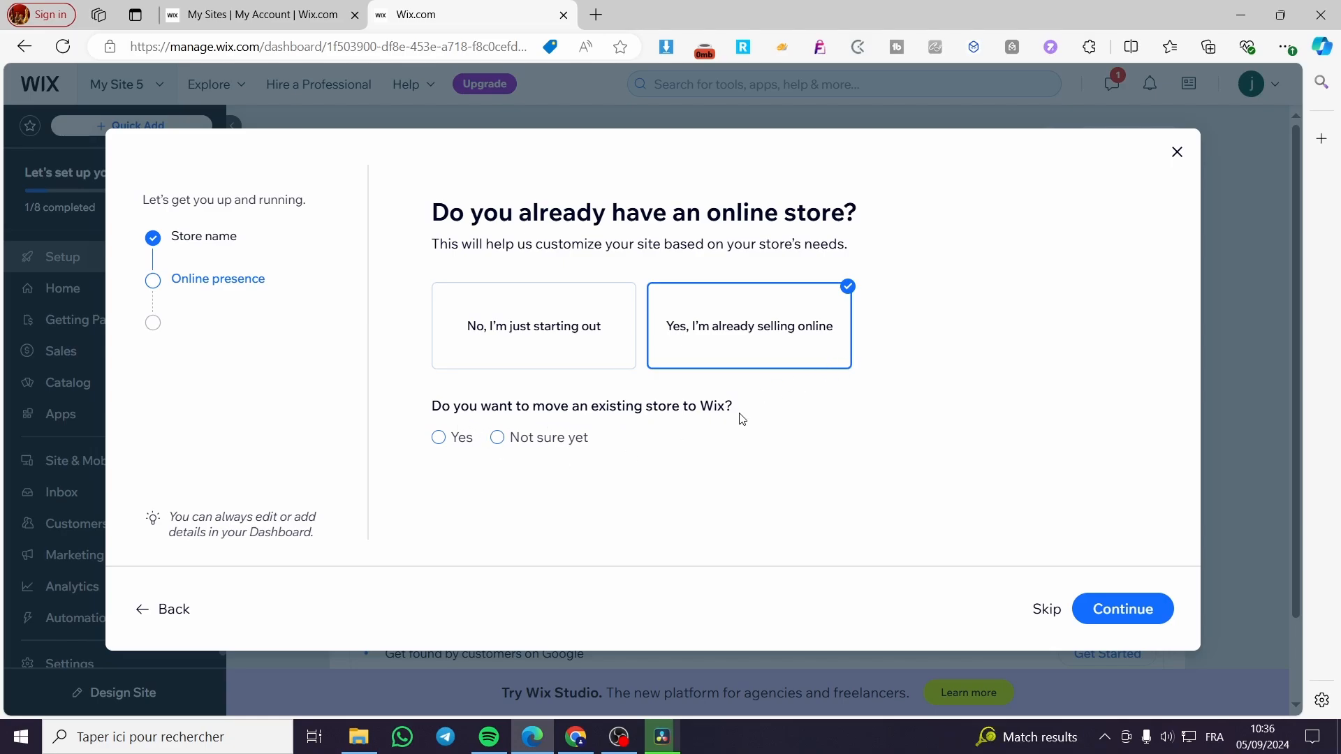
pyautogui.click(559, 438)
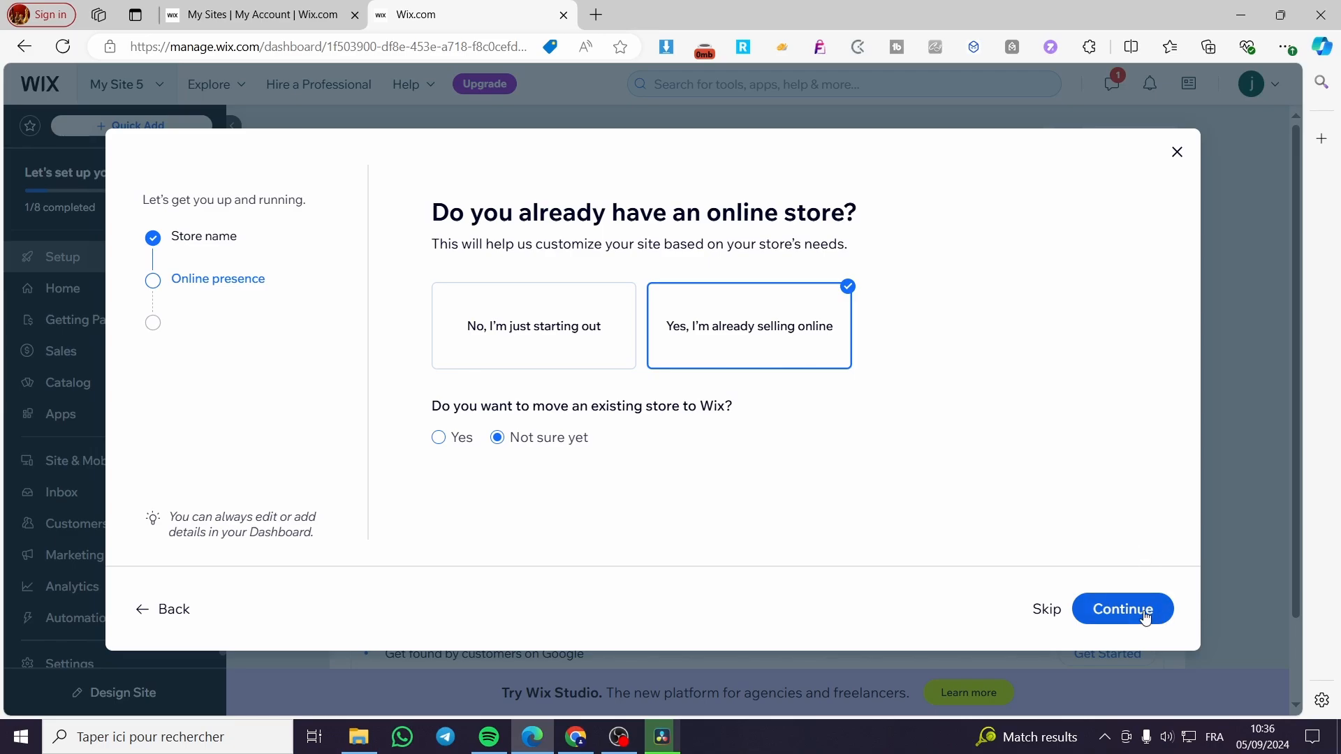
pyautogui.click(1122, 610)
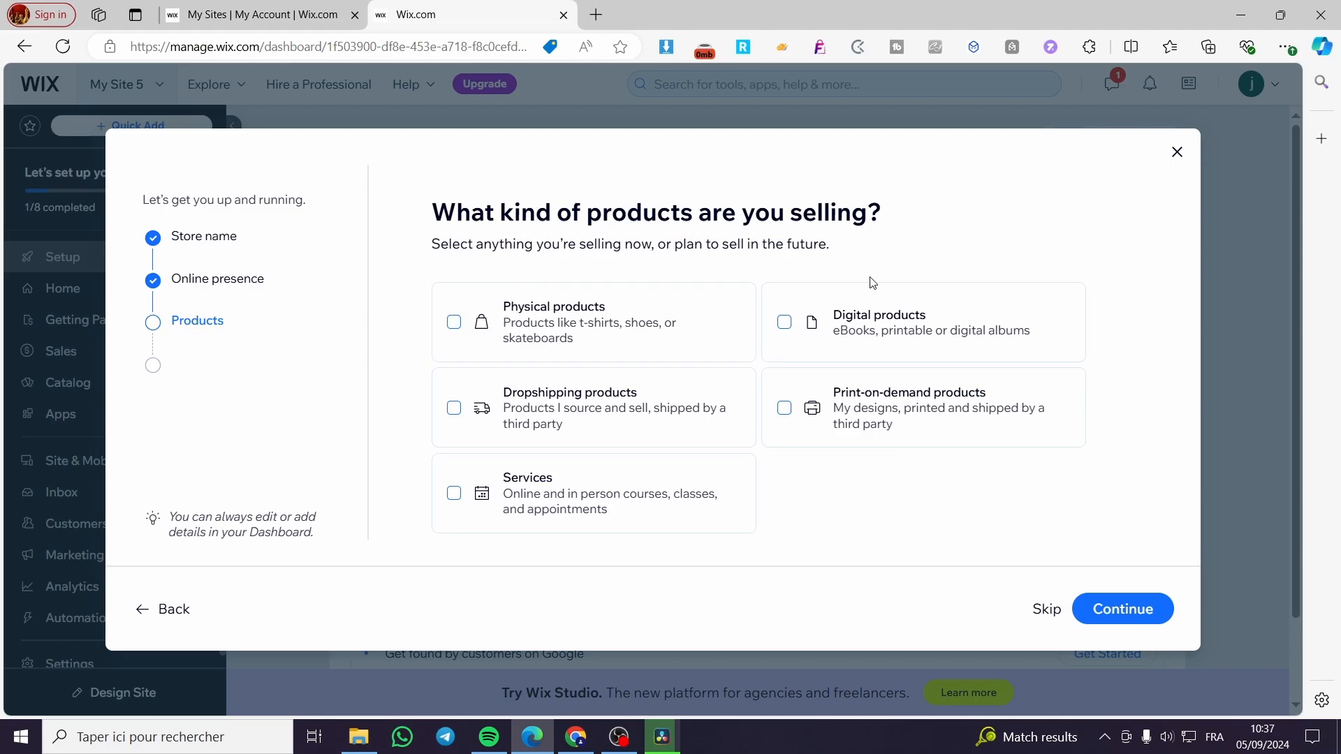
# Choose Services and Physical products as the kinds sold, and add In person to the sales channels.
pyautogui.click(453, 504)
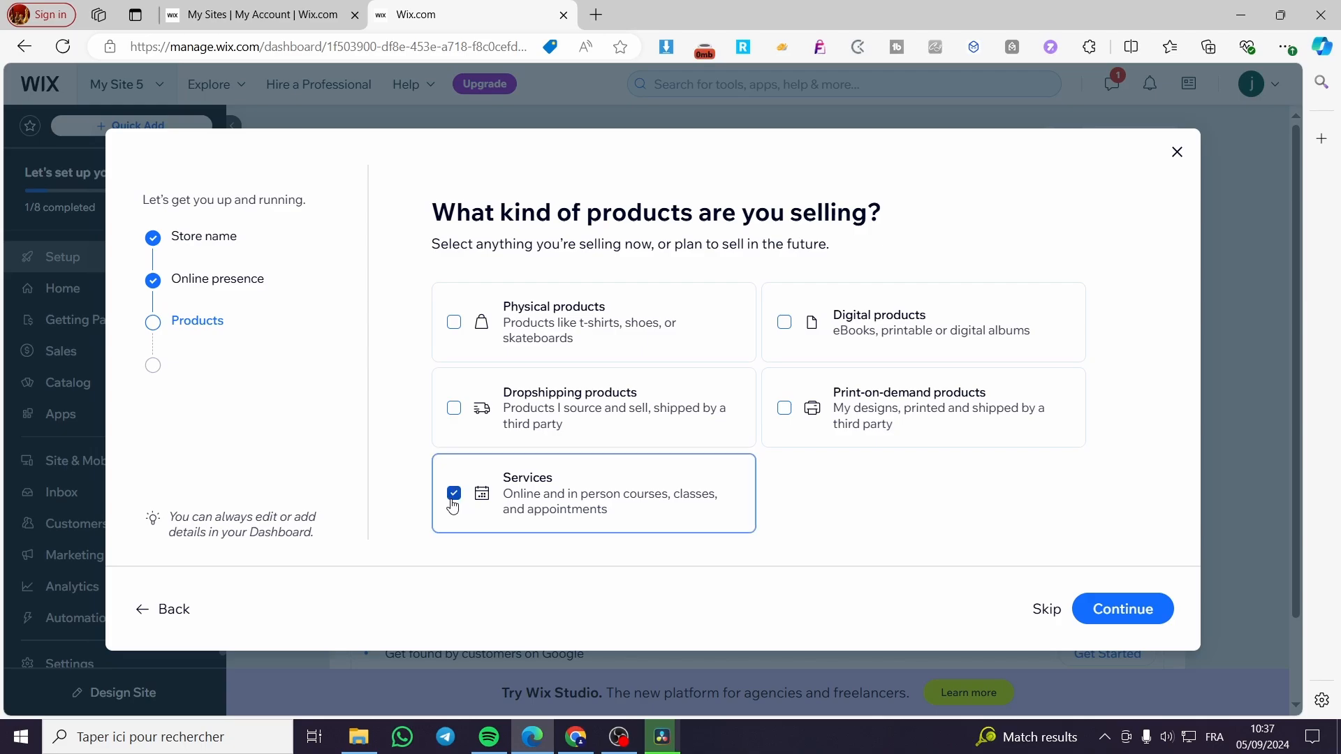
pyautogui.click(493, 325)
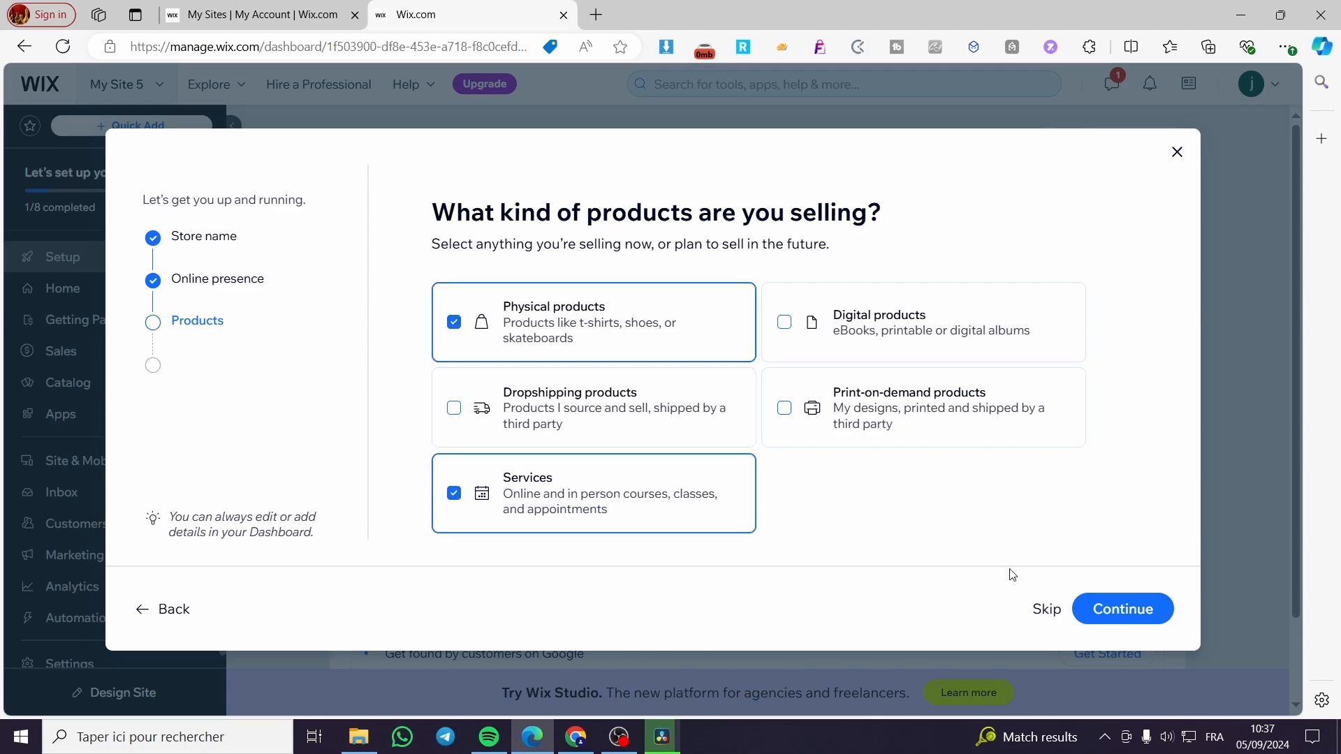
pyautogui.click(1118, 604)
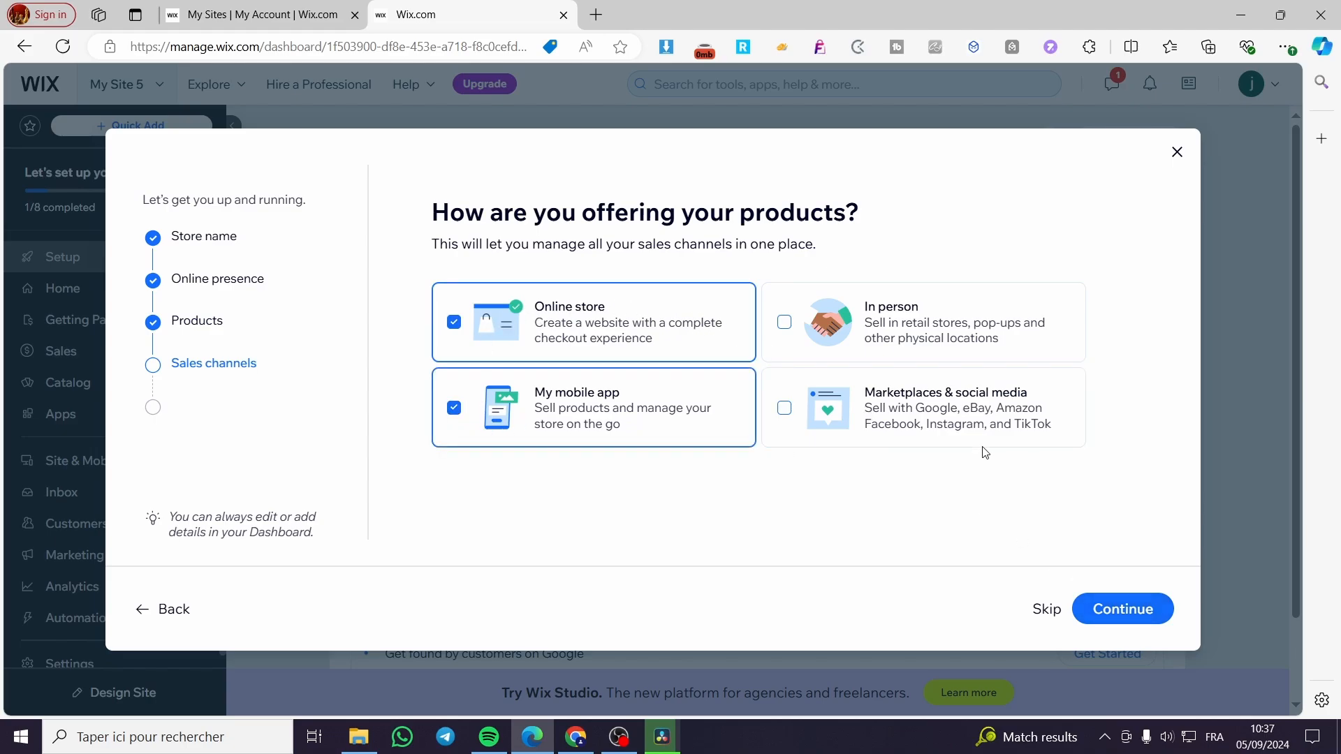
pyautogui.click(828, 331)
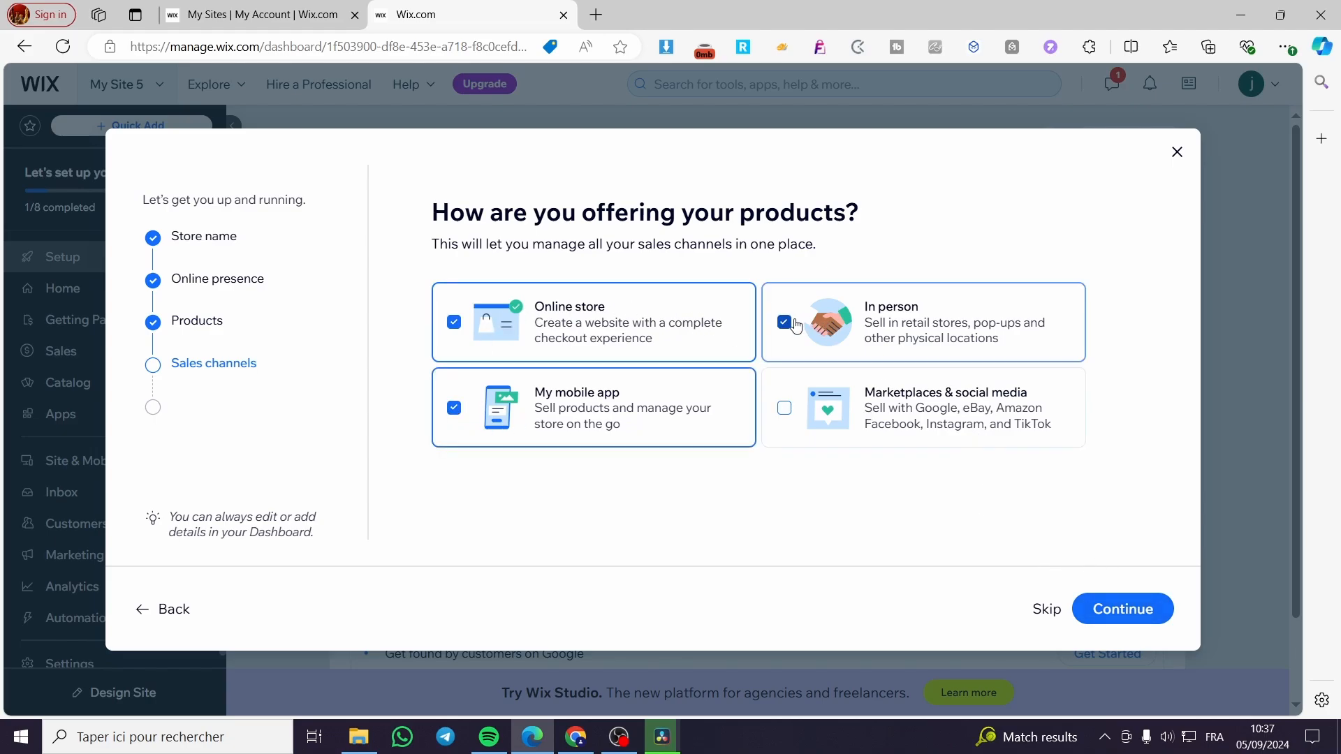
pyautogui.click(1122, 609)
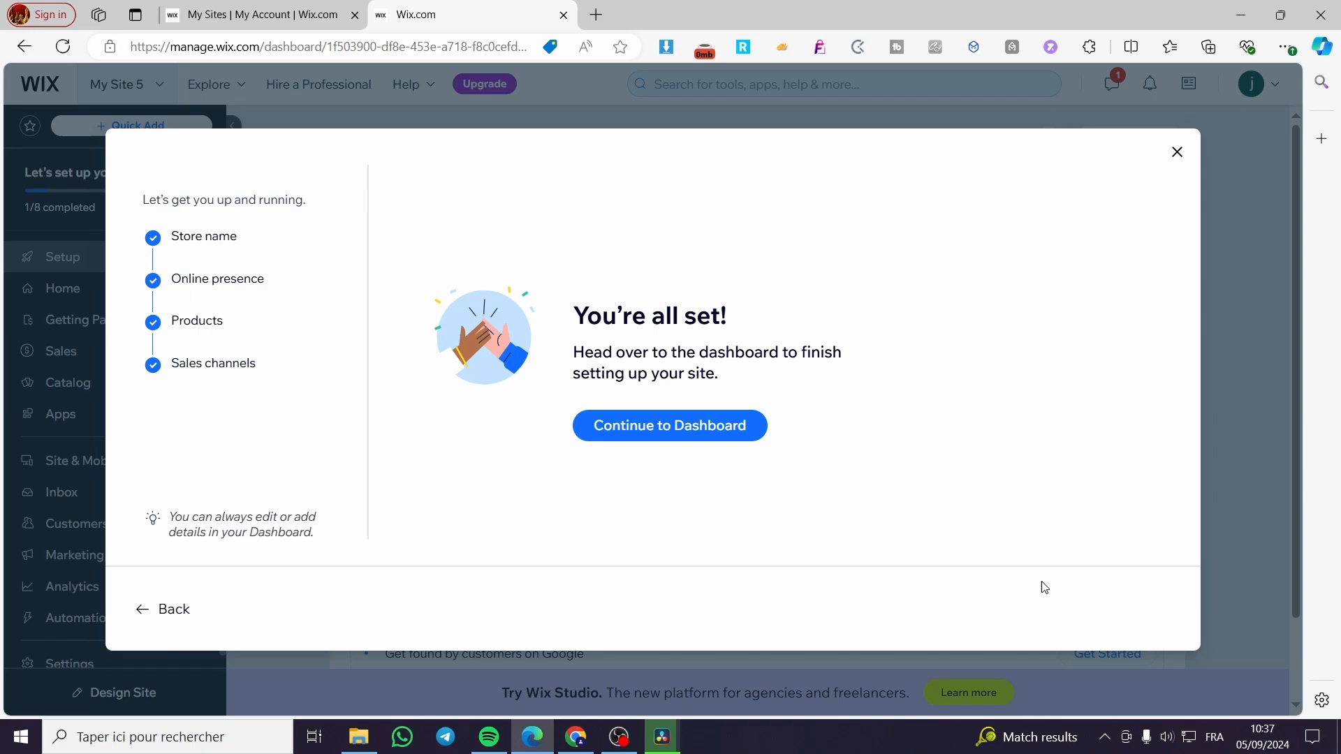
# Continue to the site dashboard and have AI generate a design for the website.
pyautogui.click(687, 438)
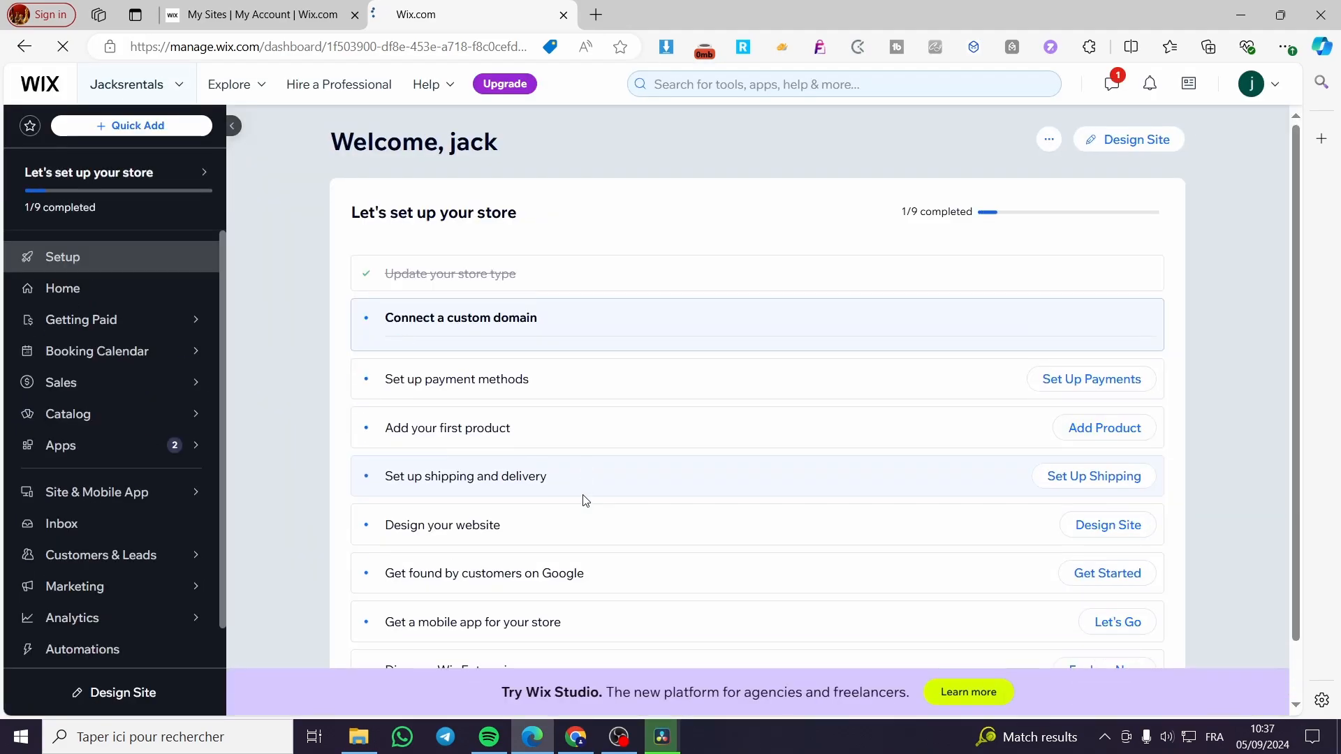
pyautogui.click(1141, 148)
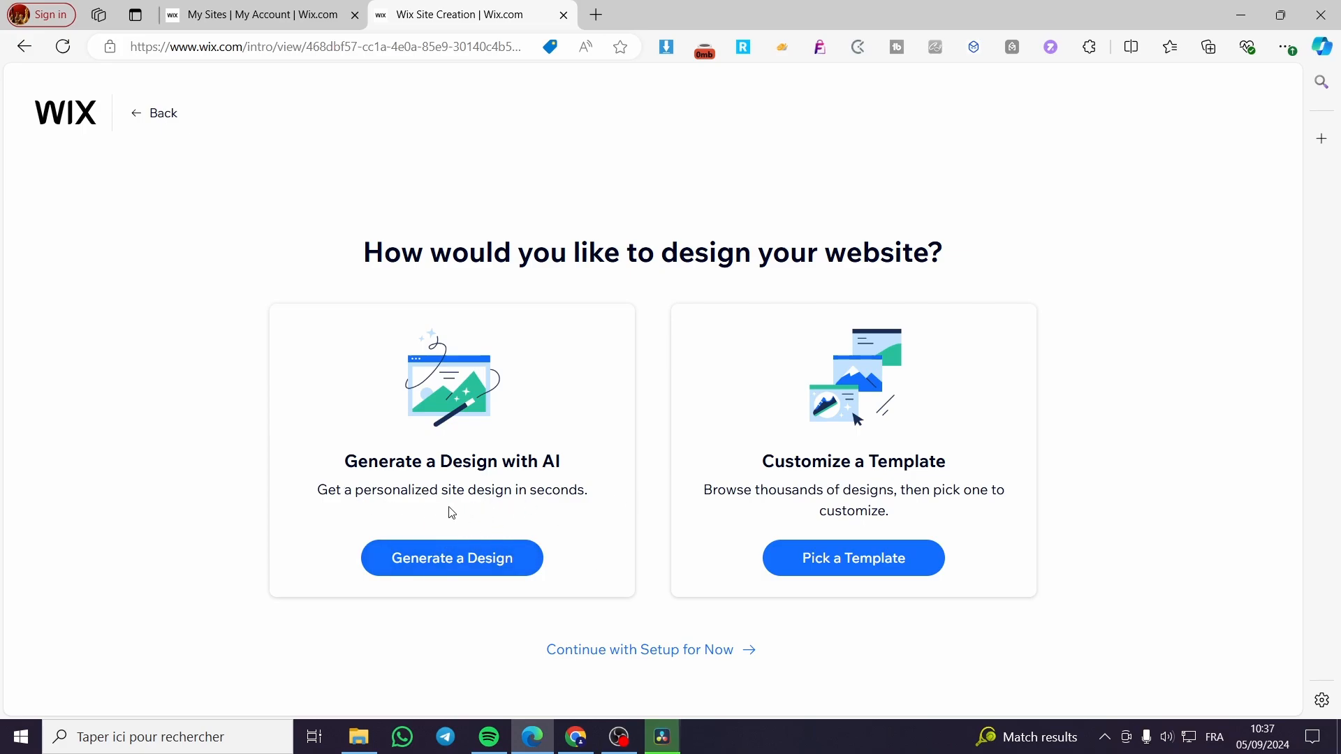
pyautogui.click(439, 572)
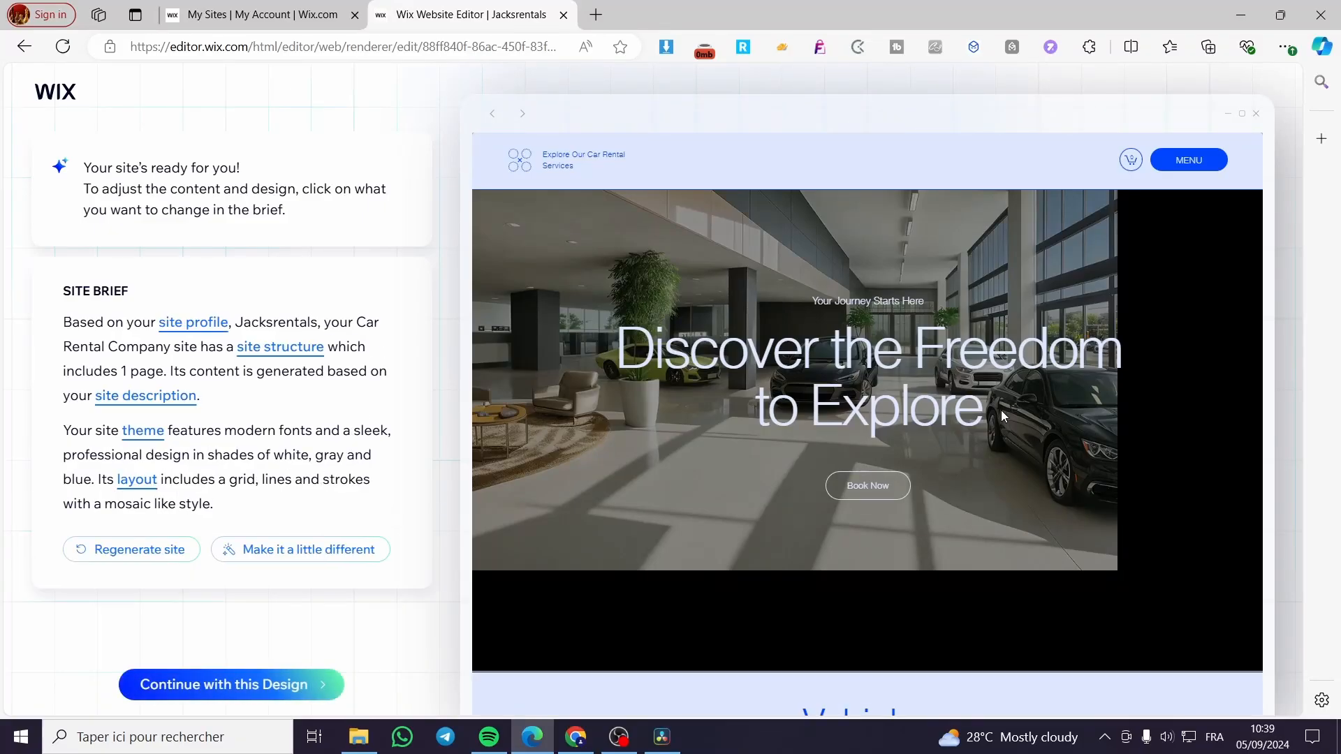
# Review the generated site preview from the hero and Vehicles sections through About to the footer.
pyautogui.scroll(-6, 901, 404)
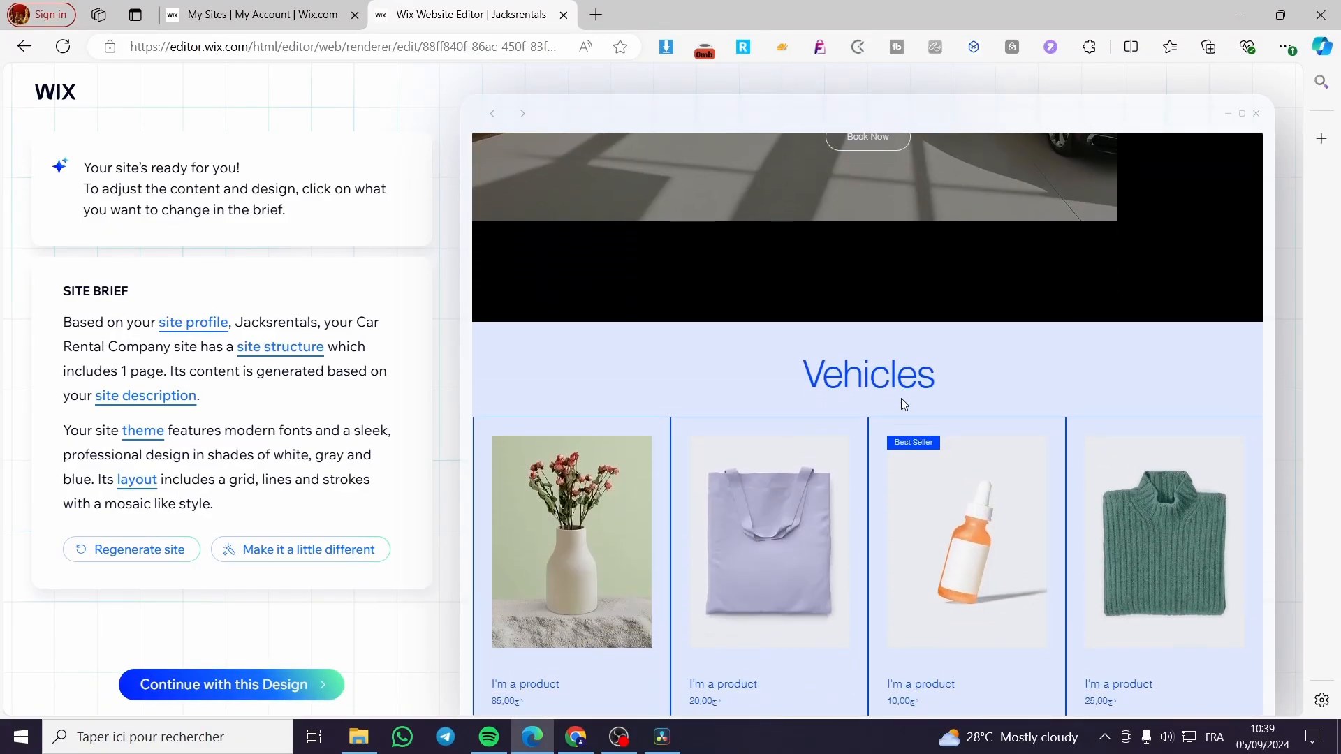
pyautogui.scroll(-1, 901, 404)
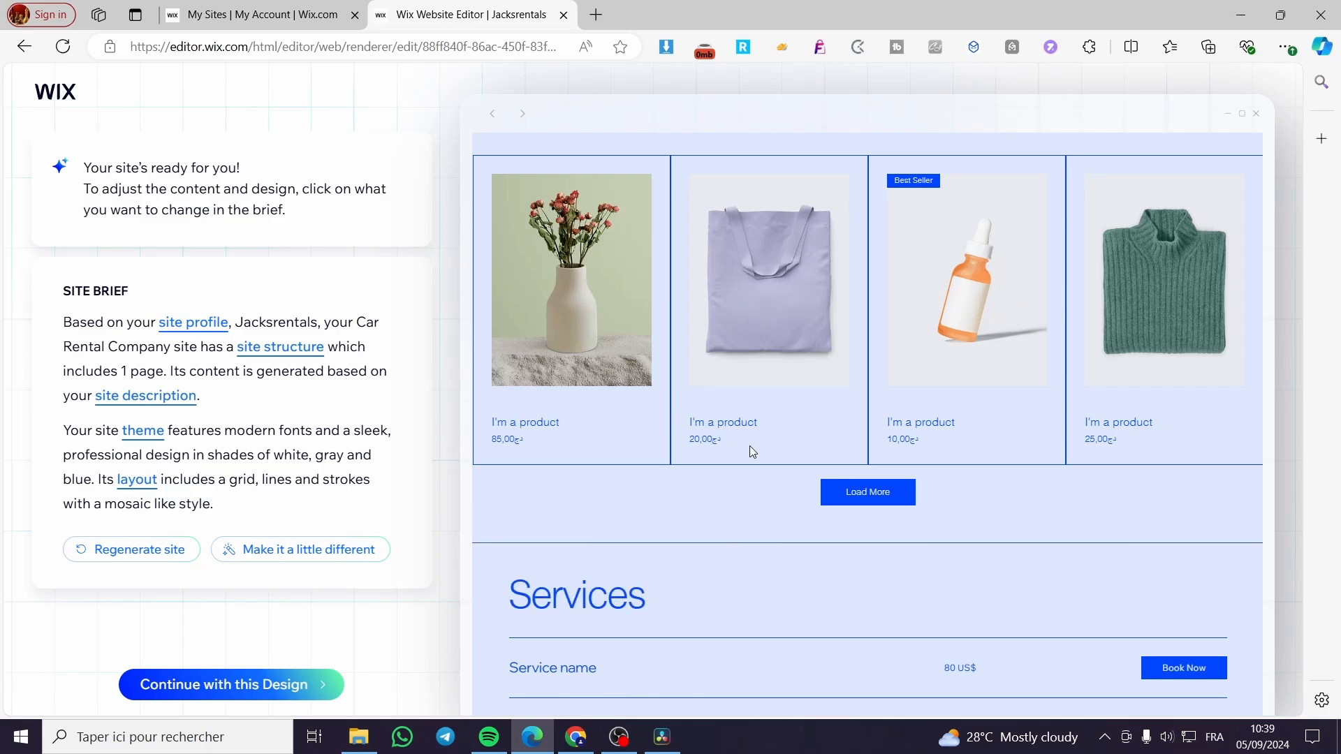
pyautogui.scroll(1, 893, 440)
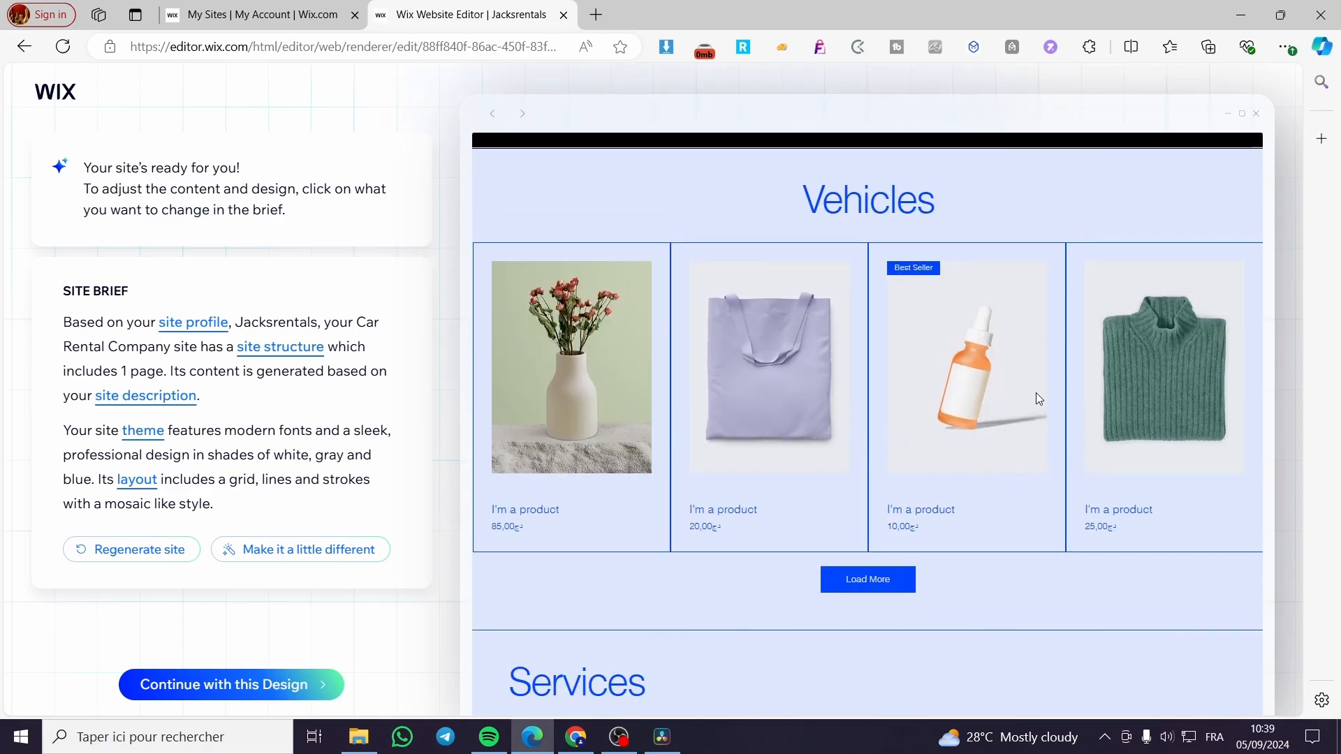
pyautogui.scroll(5, 554, 423)
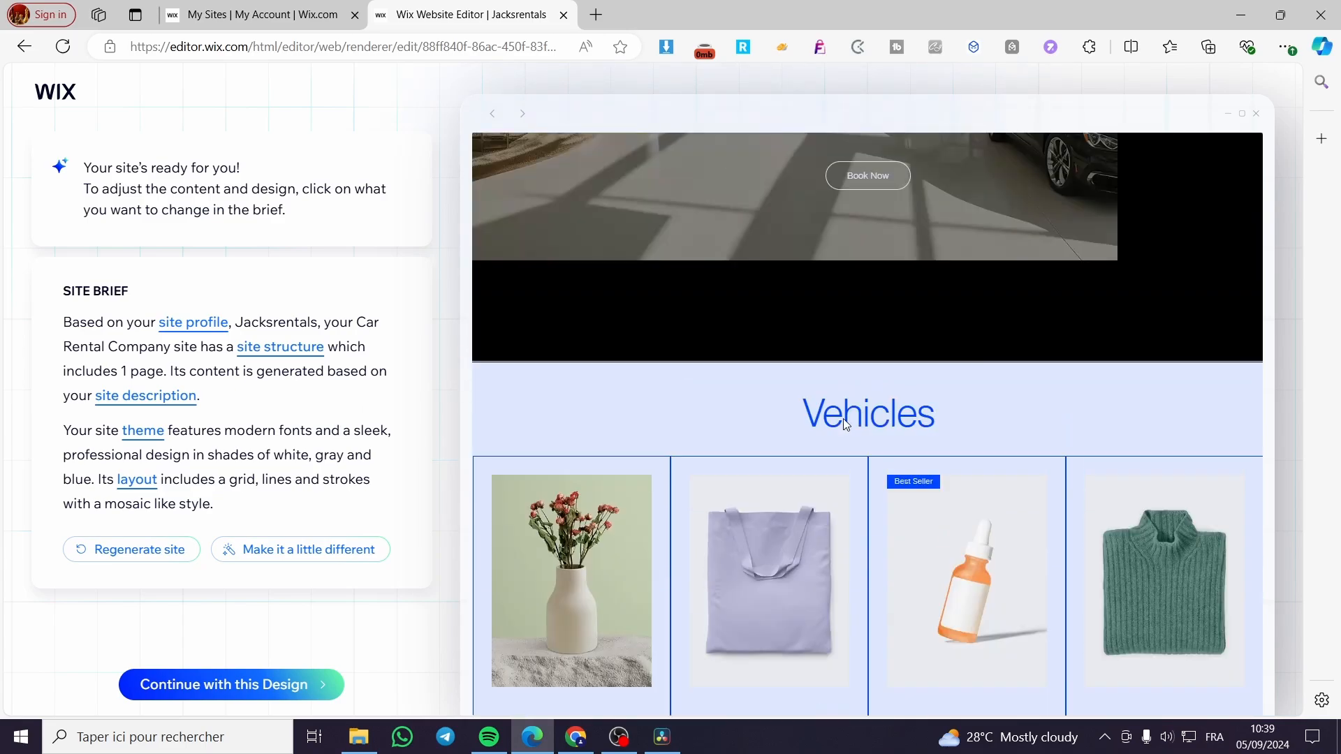
pyautogui.scroll(1, 553, 424)
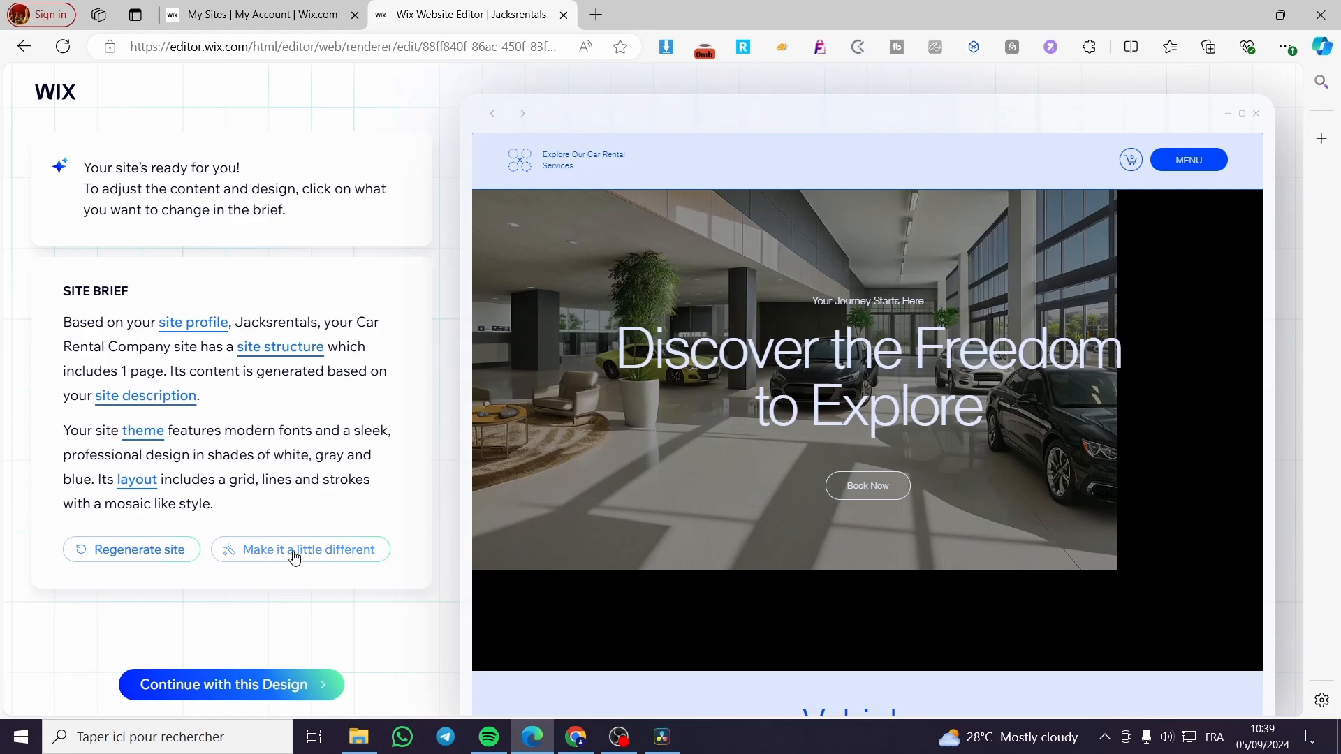
pyautogui.scroll(-15, 805, 482)
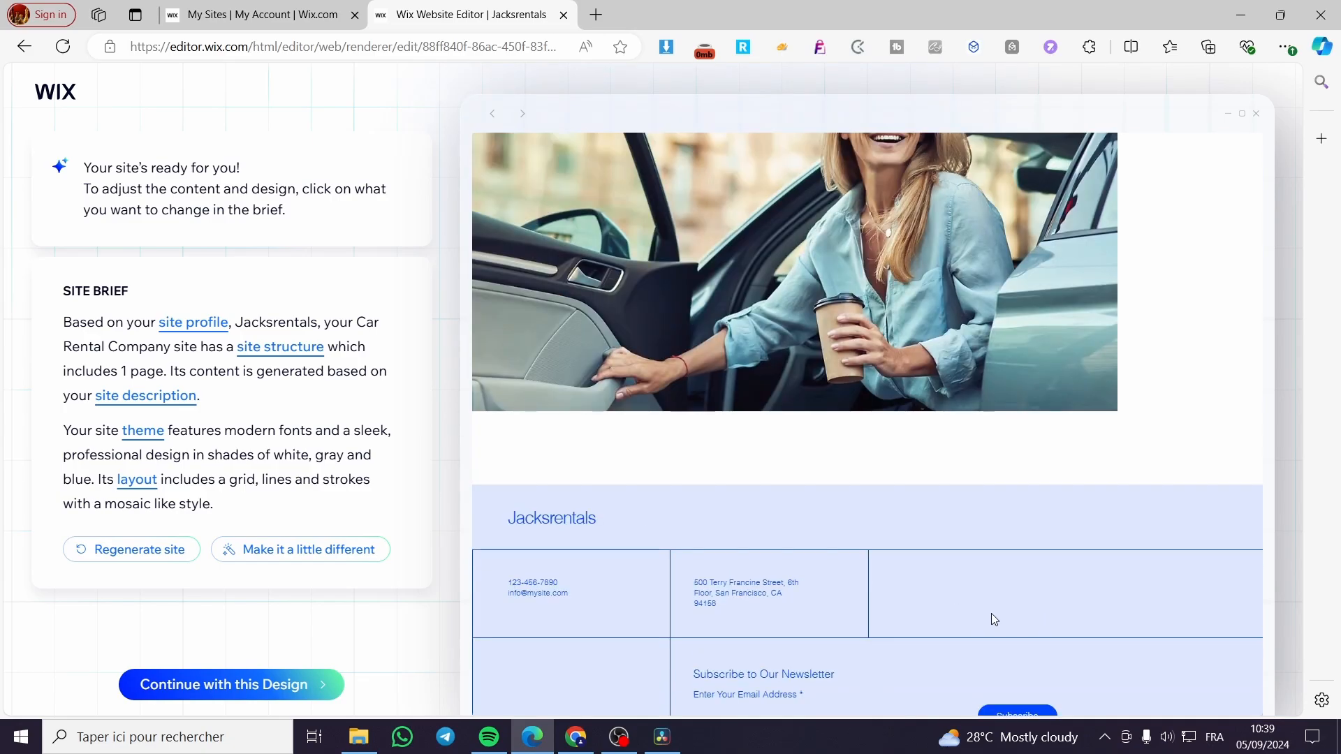
pyautogui.scroll(6, 743, 571)
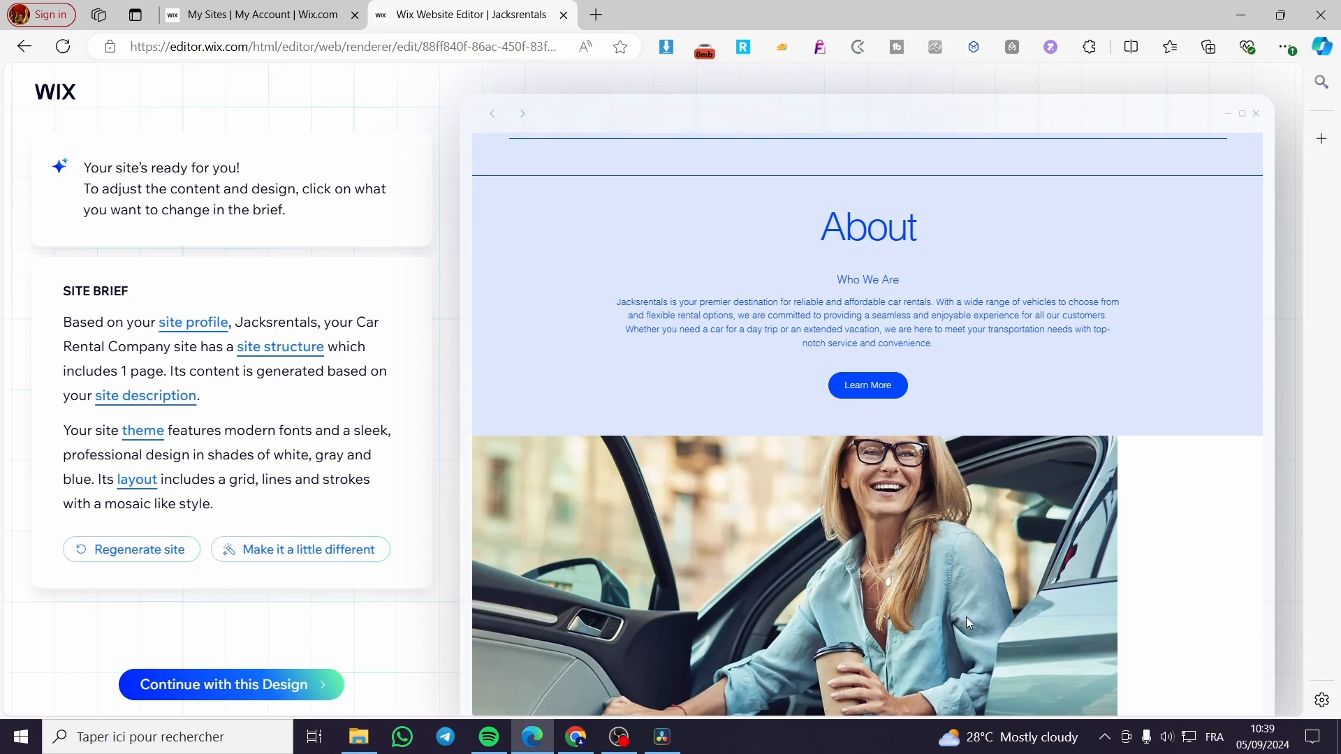
pyautogui.scroll(-5, 965, 618)
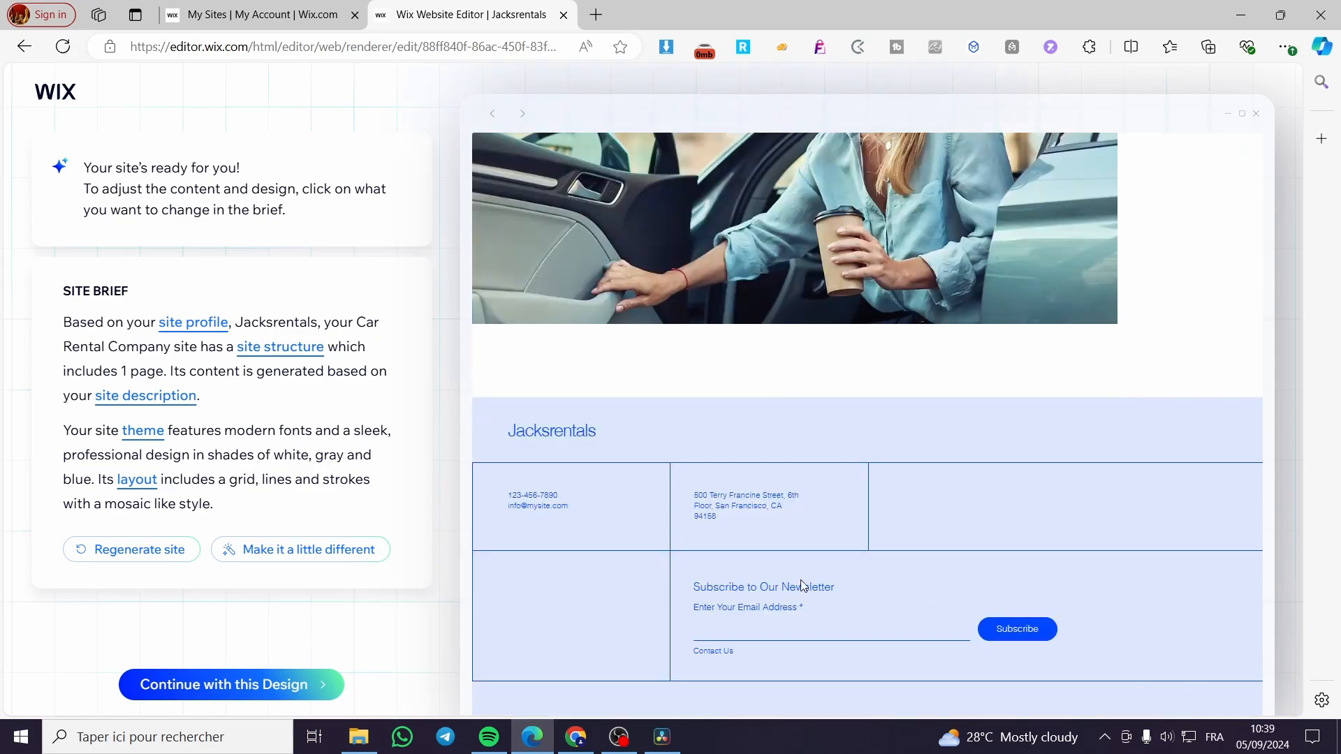
pyautogui.scroll(3, 801, 585)
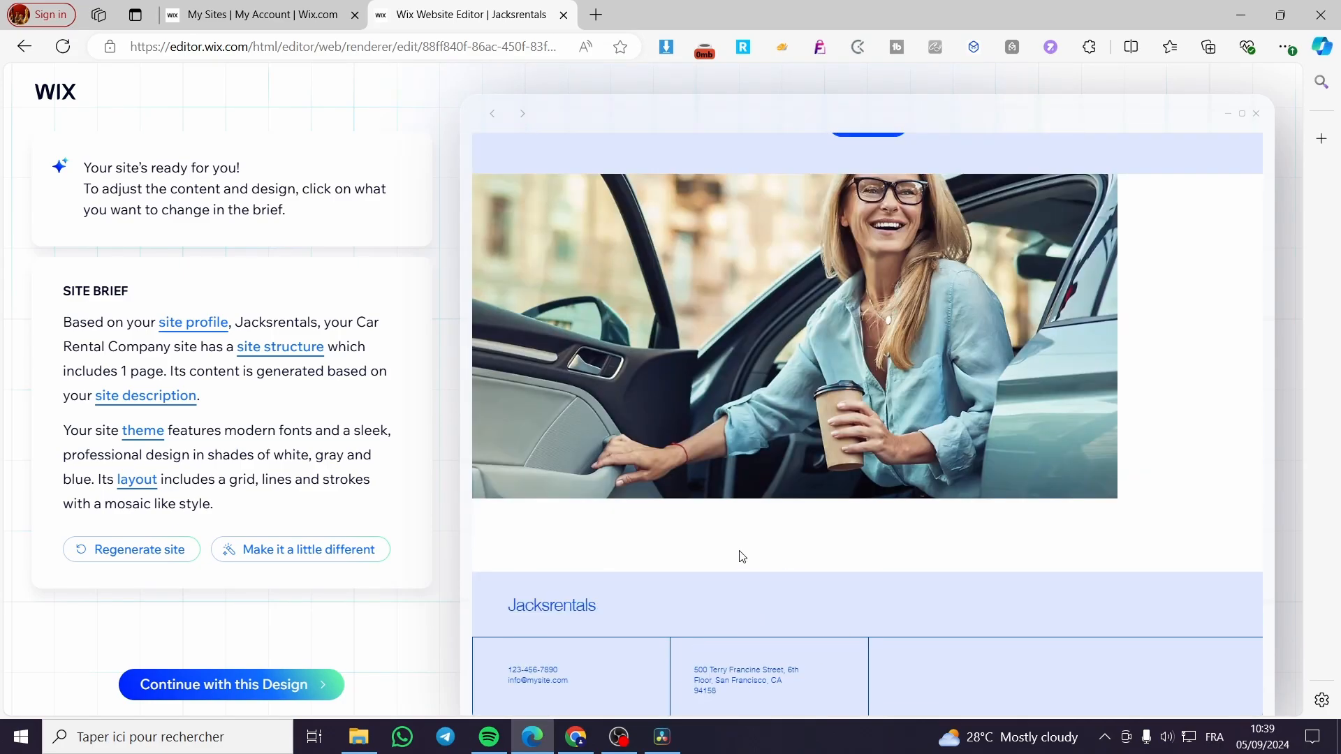
# Accept the AI-generated design and continue to the Editor.
pyautogui.scroll(10, 740, 555)
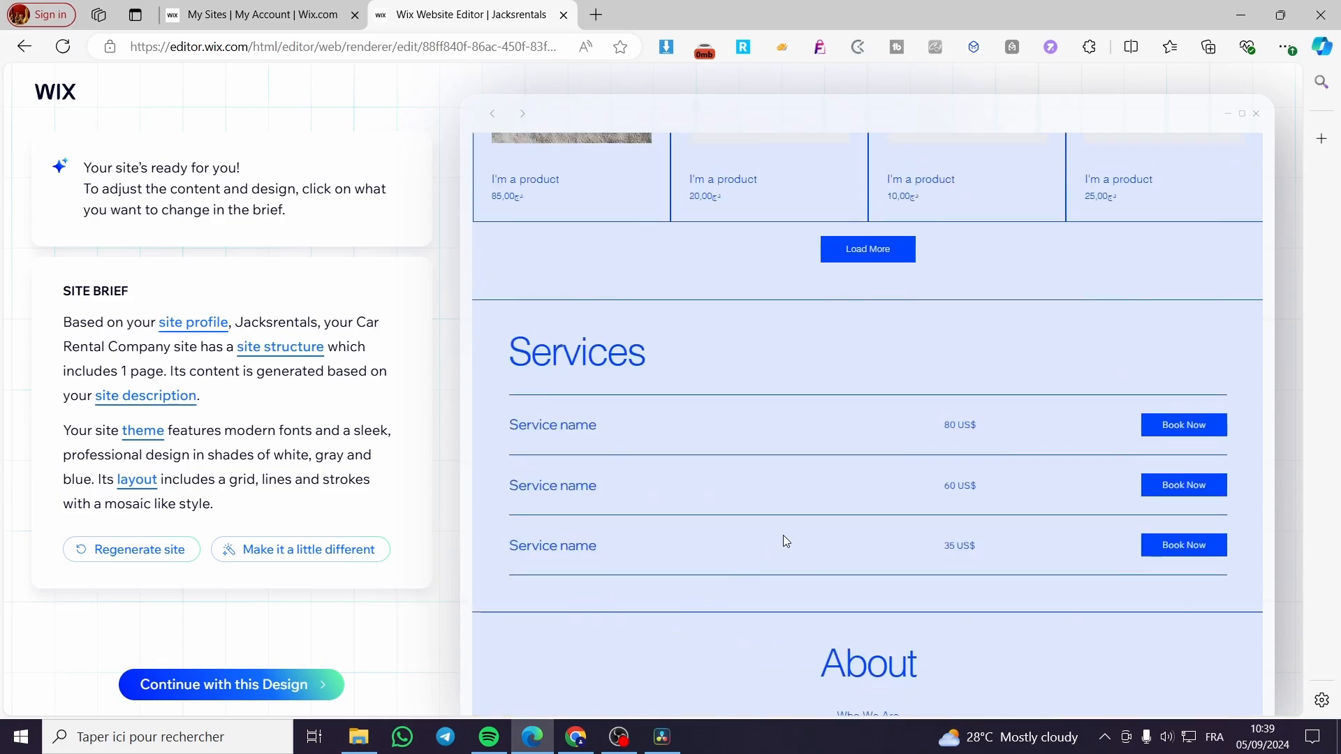
pyautogui.scroll(10, 786, 541)
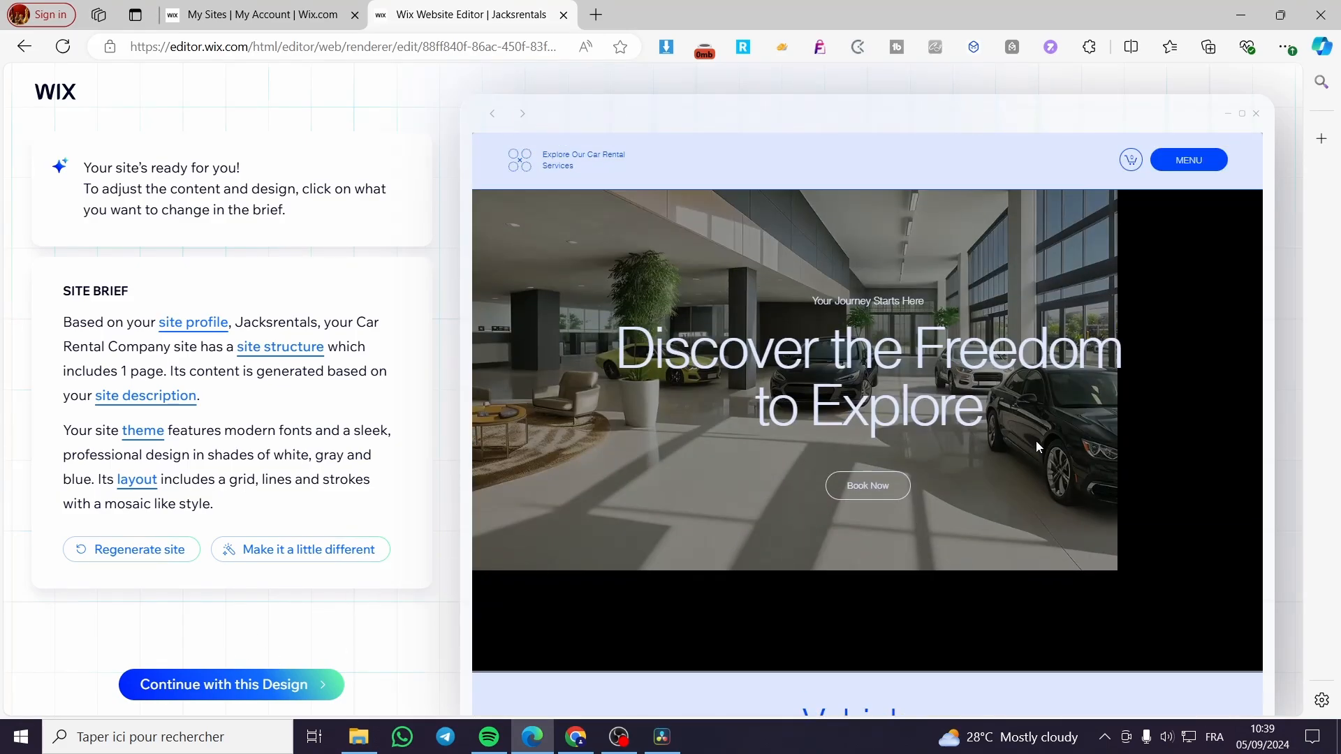
pyautogui.click(278, 684)
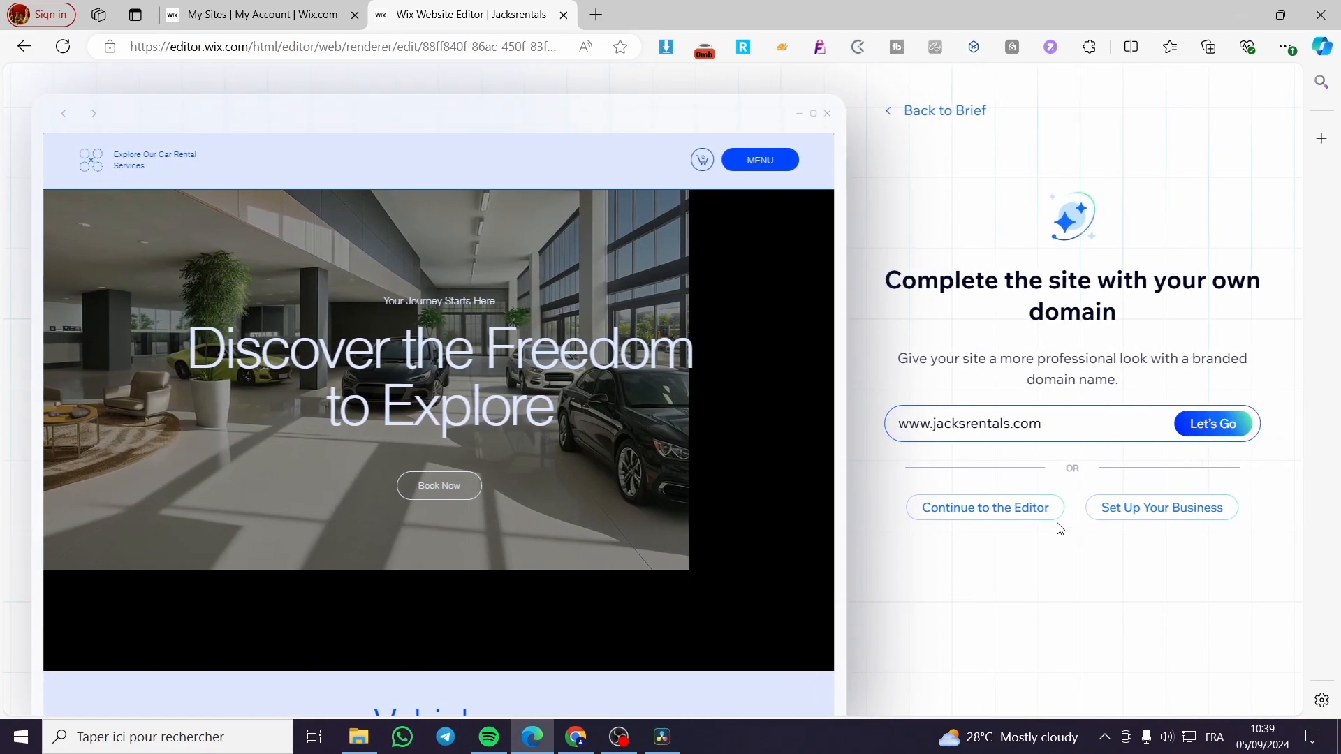
pyautogui.click(990, 512)
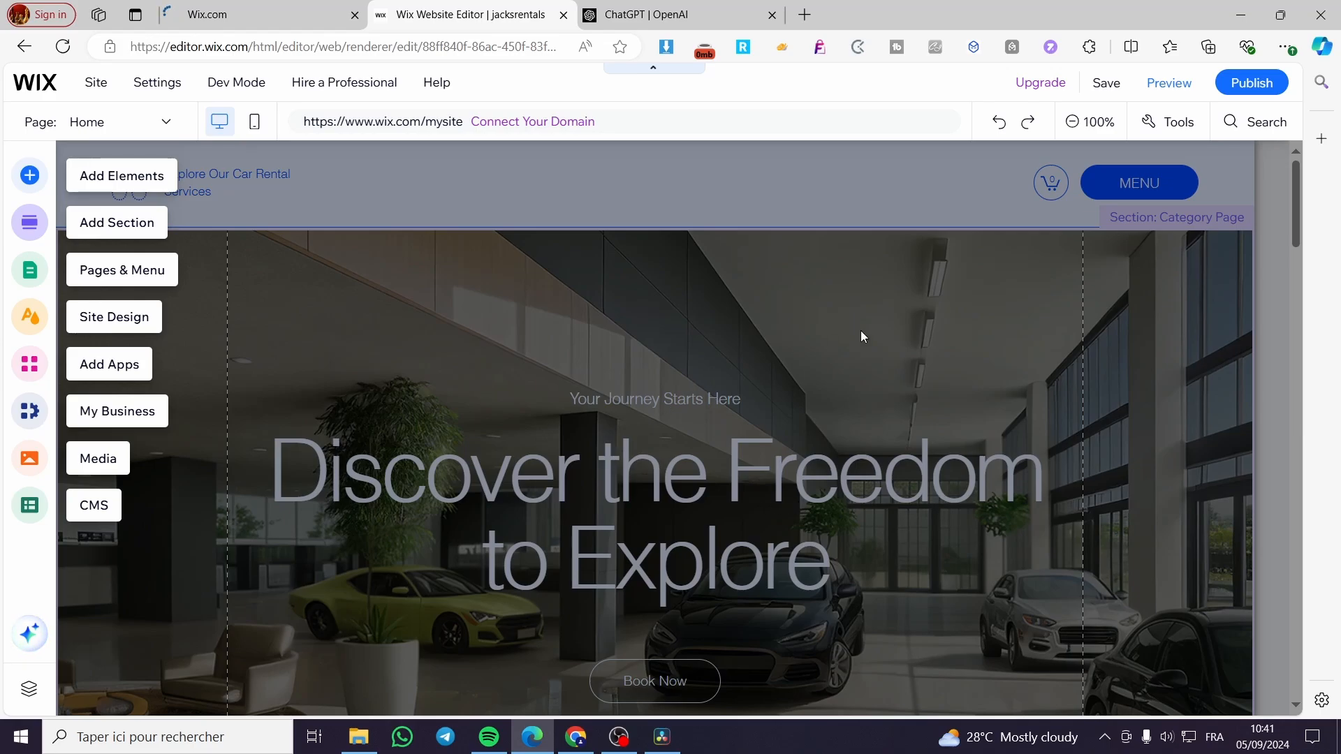
# Open product management for the product gallery in the Vehicles section and look through the list of sample products.
pyautogui.scroll(-10, 962, 427)
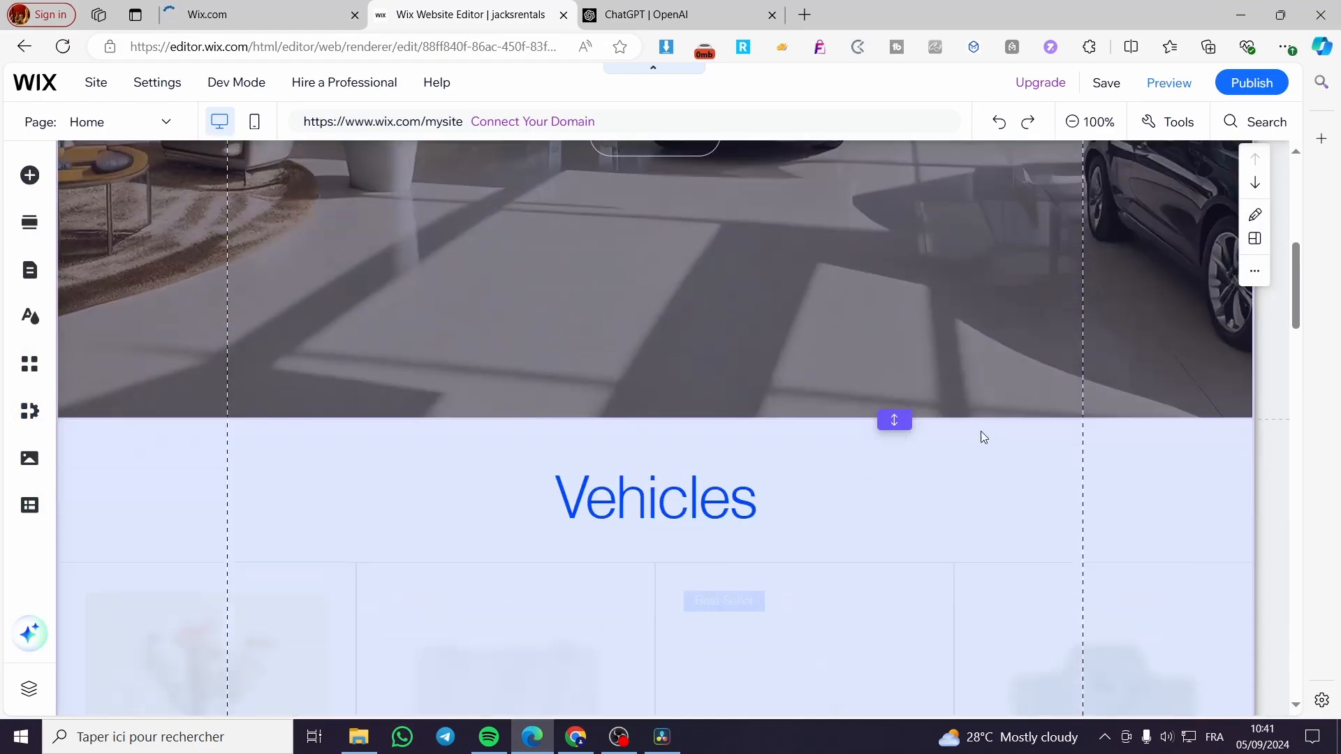
pyautogui.scroll(7, 752, 424)
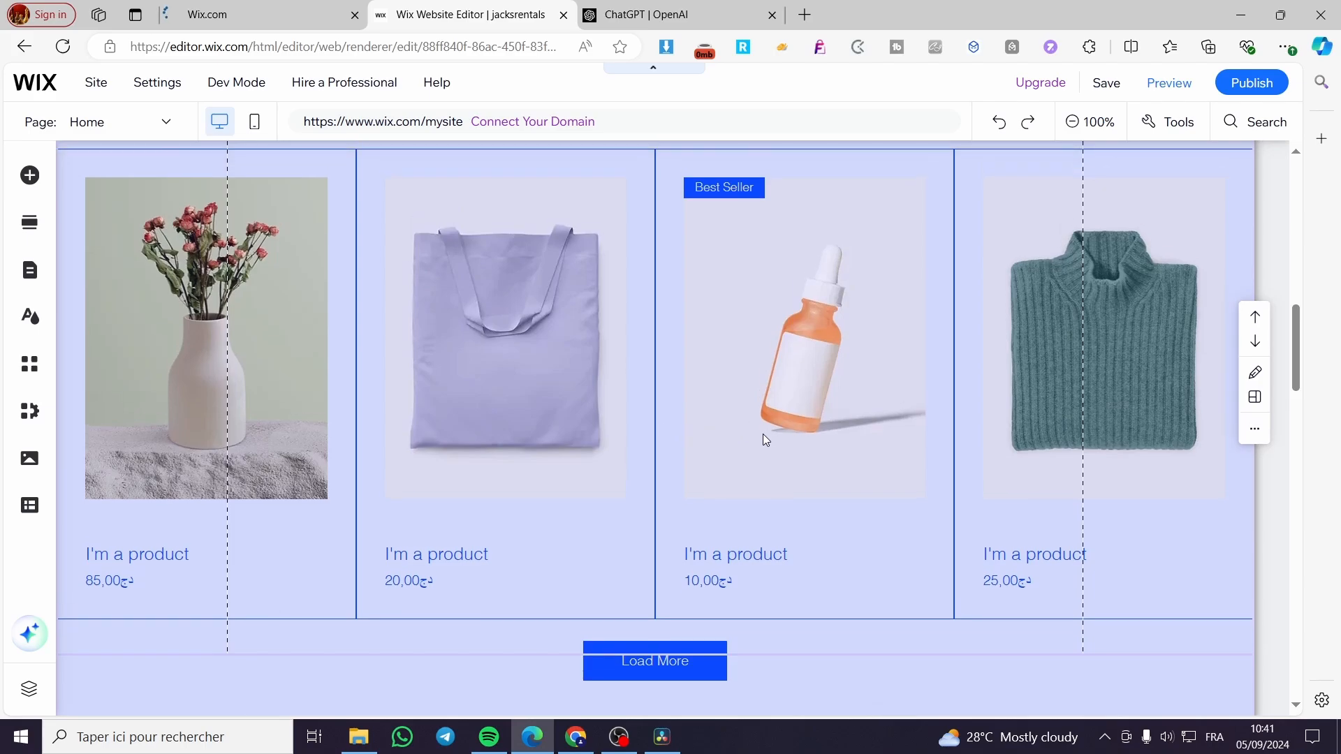
pyautogui.scroll(-4, 670, 445)
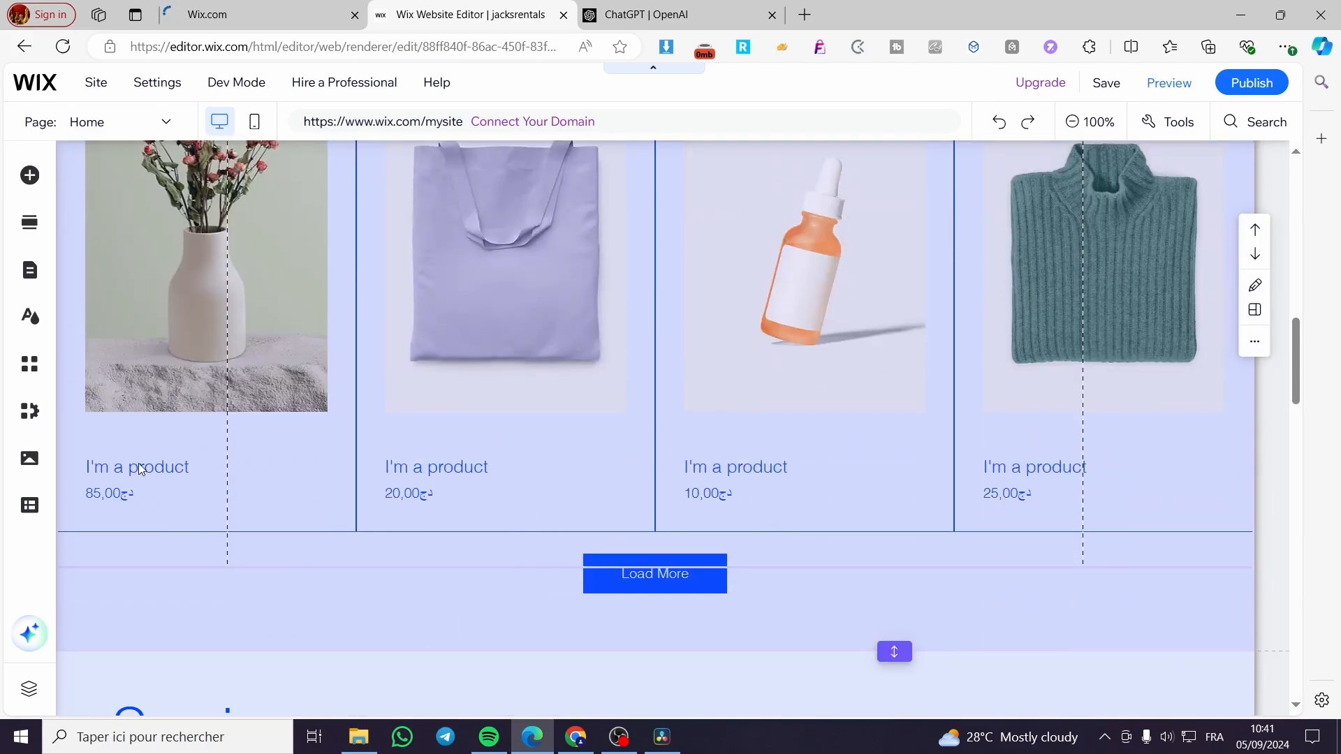
pyautogui.scroll(3, 174, 455)
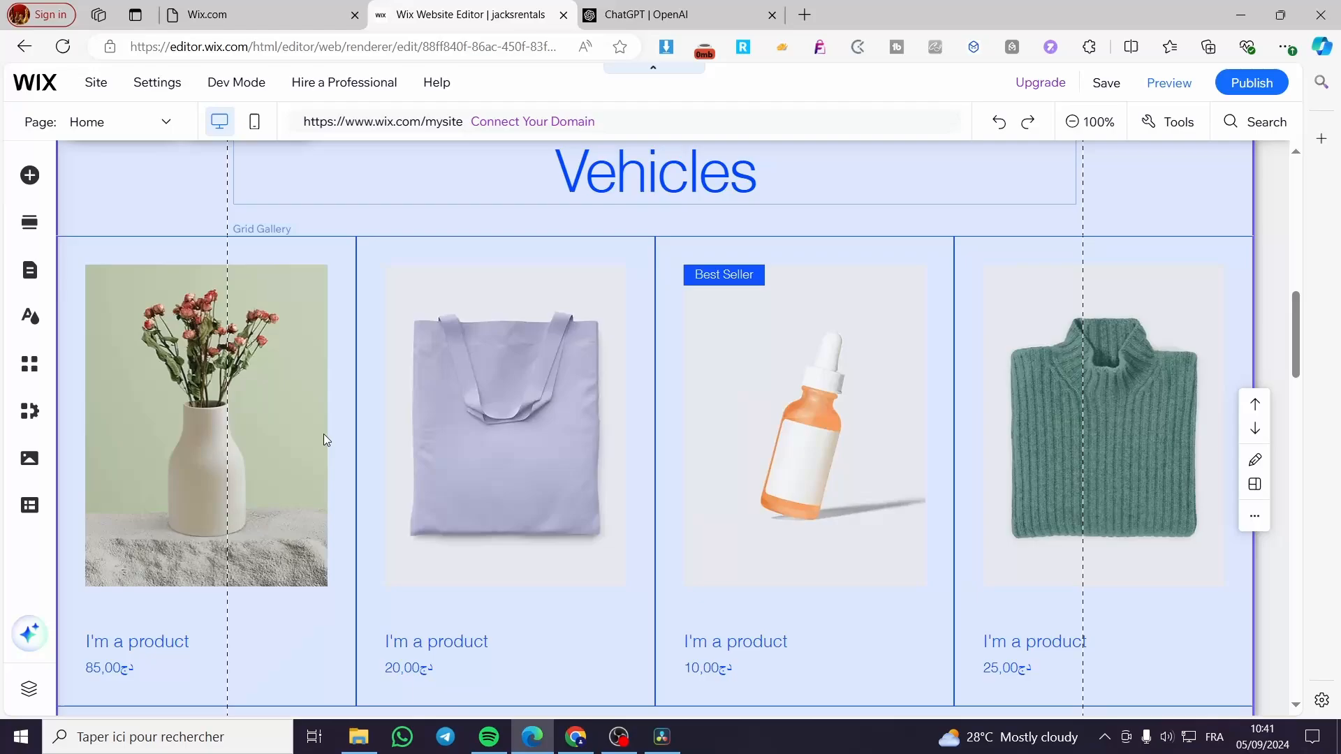
pyautogui.click(278, 428)
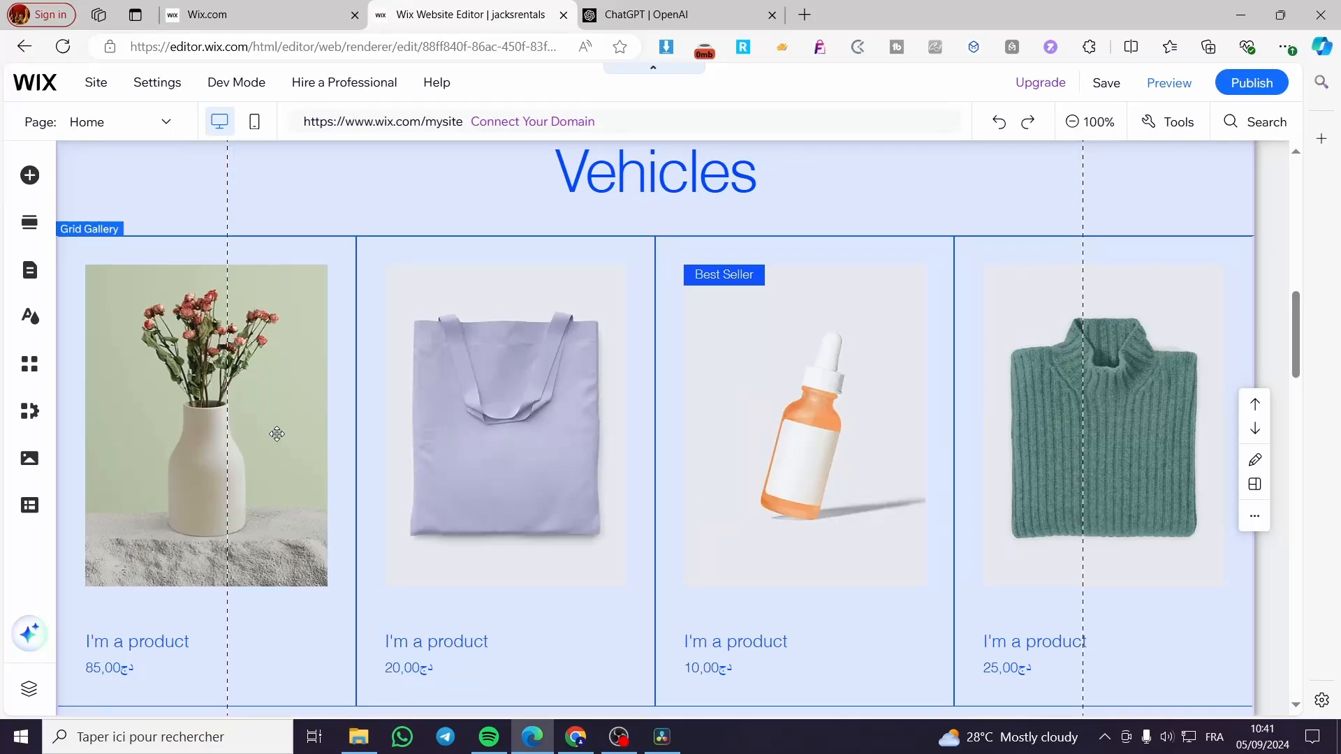
pyautogui.click(303, 395)
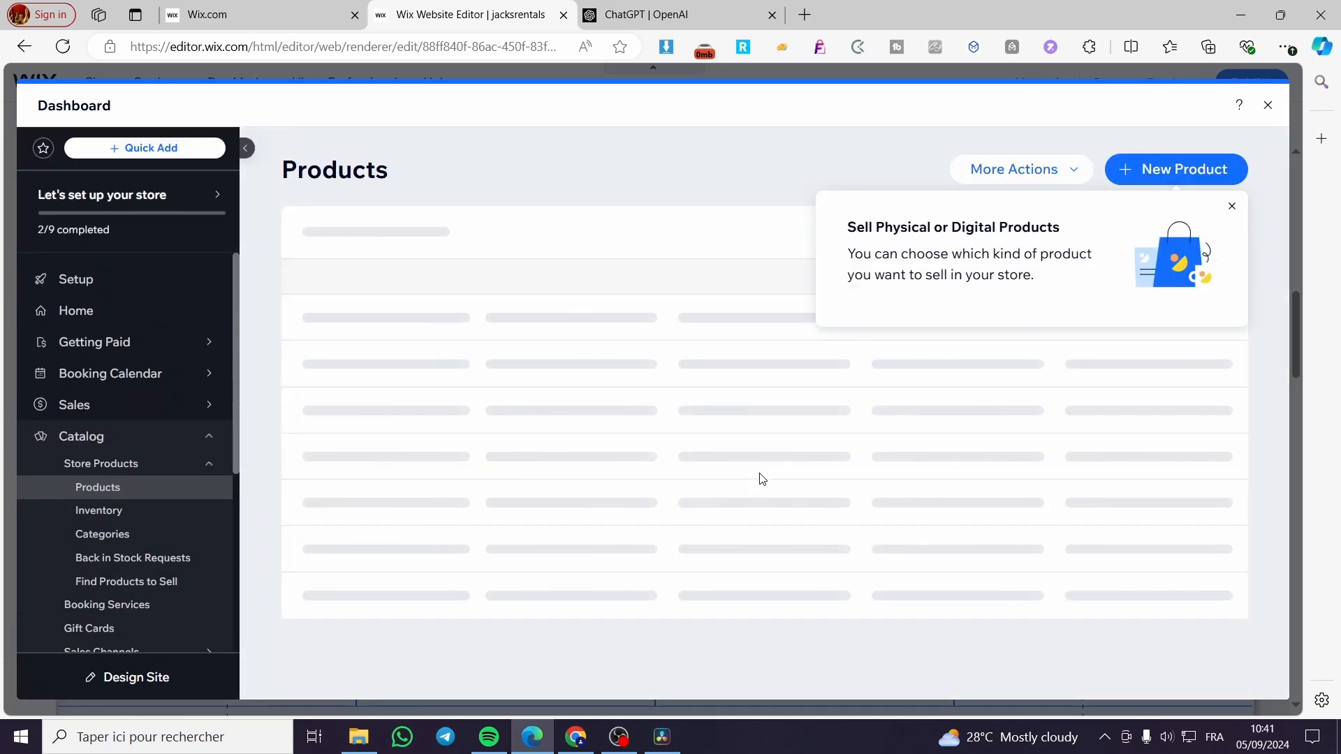
pyautogui.scroll(-2, 440, 564)
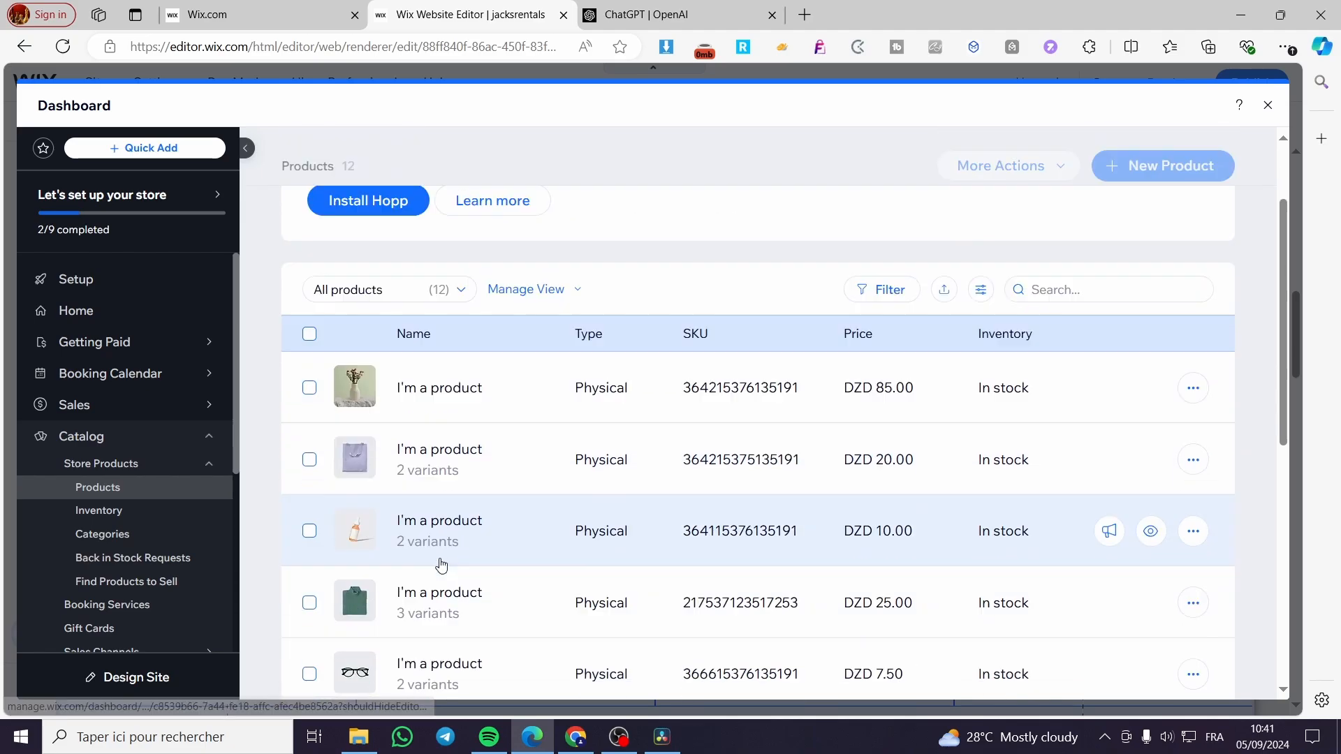
pyautogui.scroll(-2, 447, 555)
pyautogui.scroll(4, 447, 555)
pyautogui.click(1168, 171)
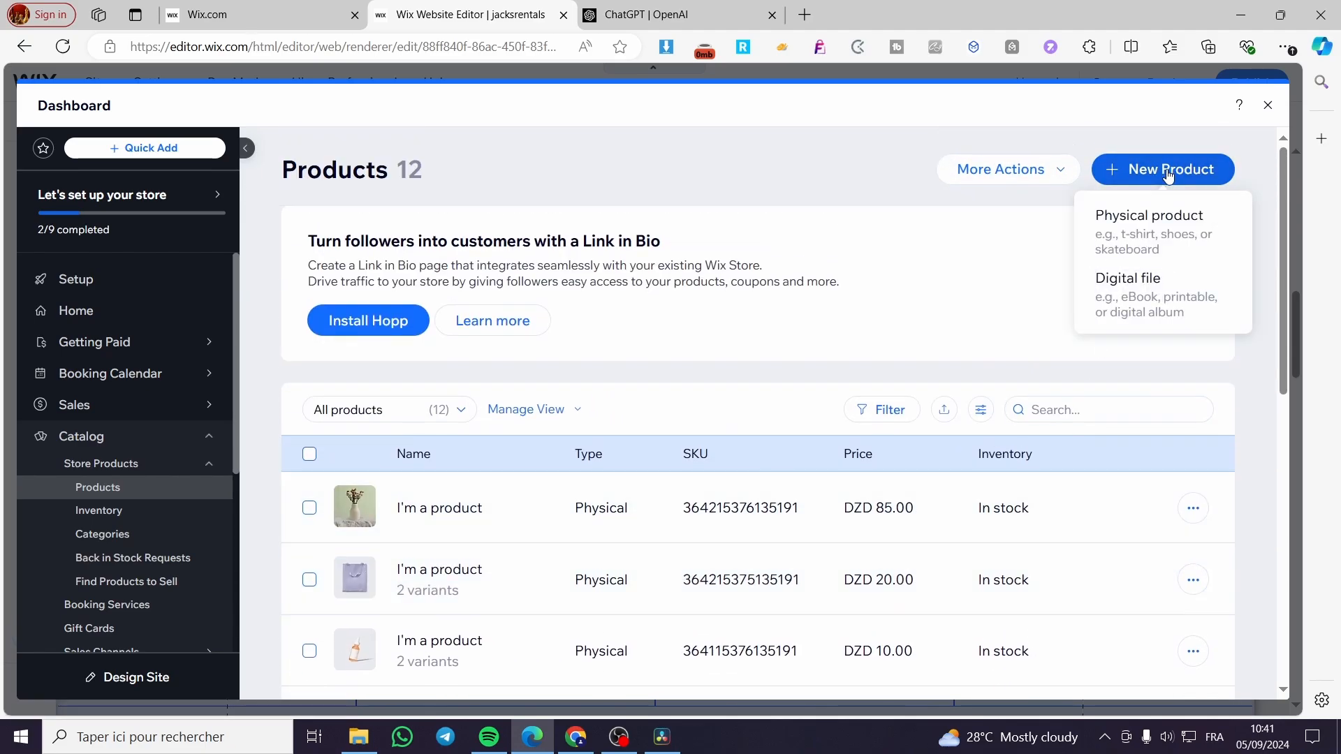
pyautogui.click(1150, 231)
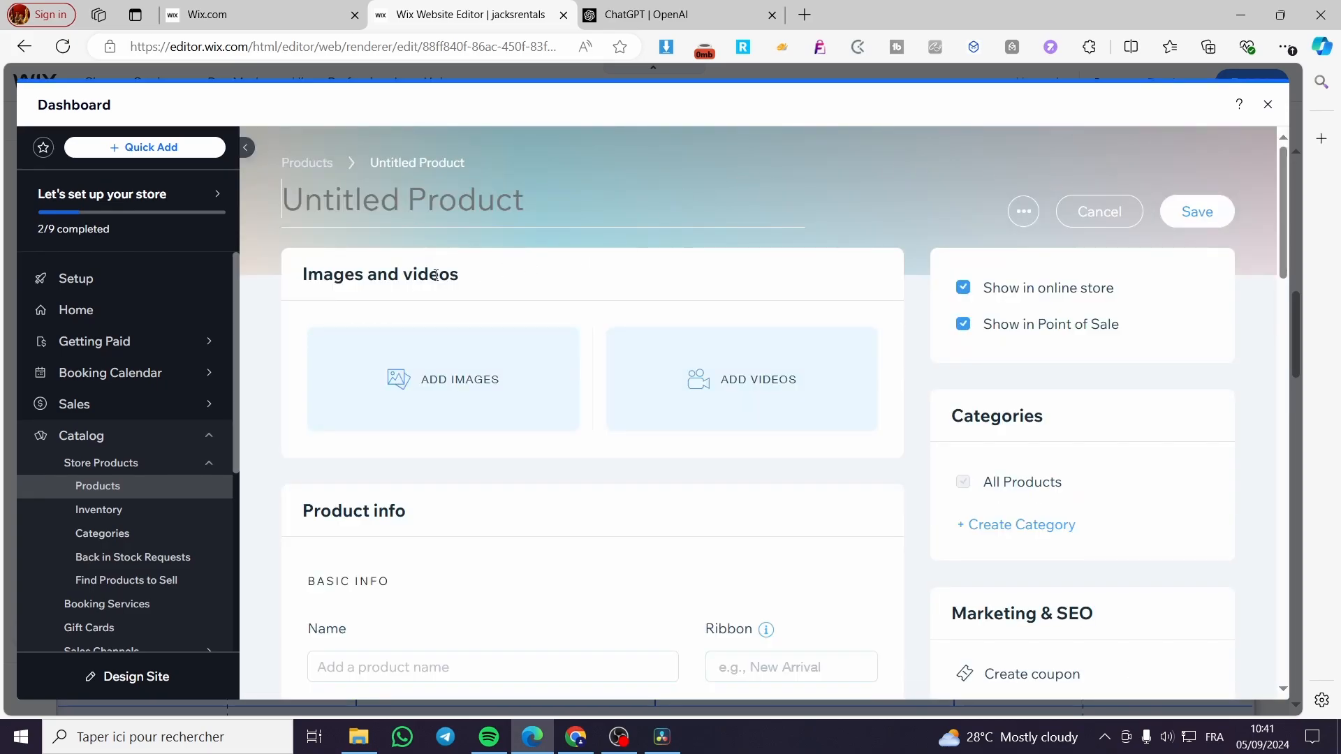
pyautogui.click(1110, 212)
pyautogui.click(1171, 183)
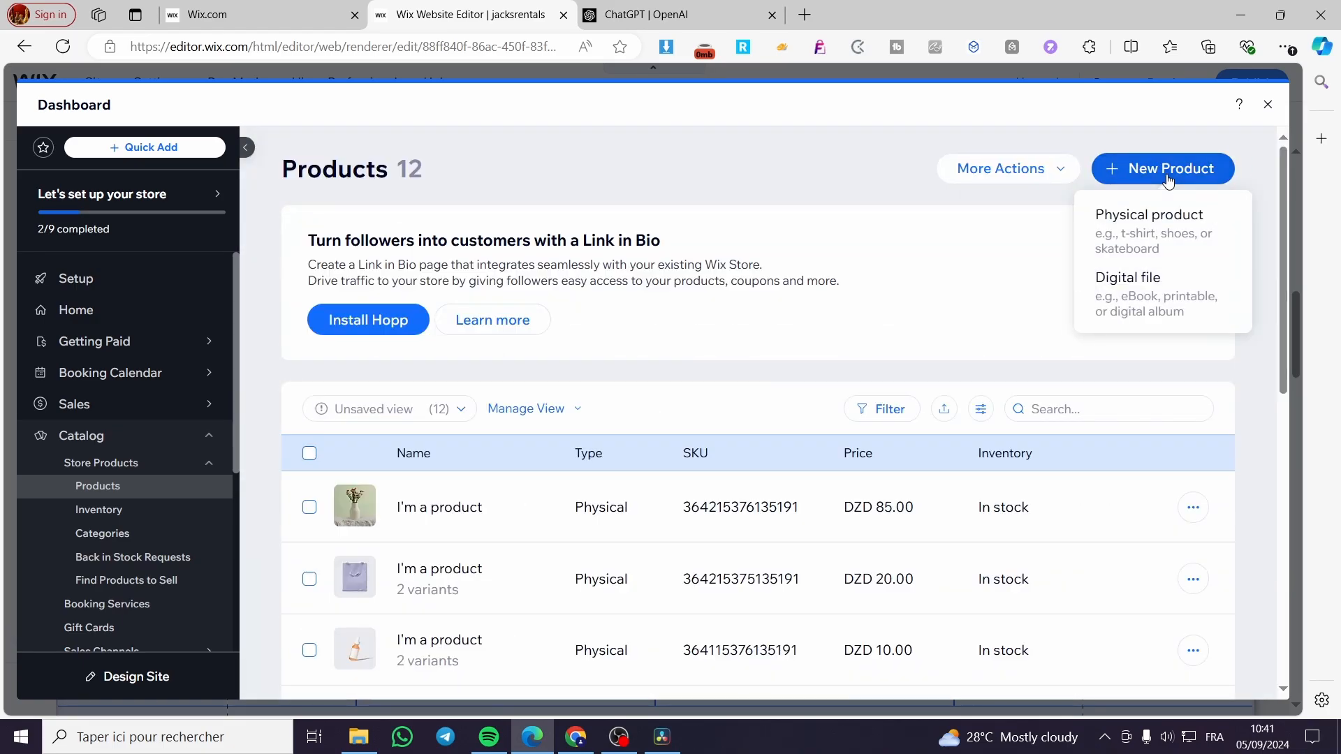
pyautogui.click(1180, 300)
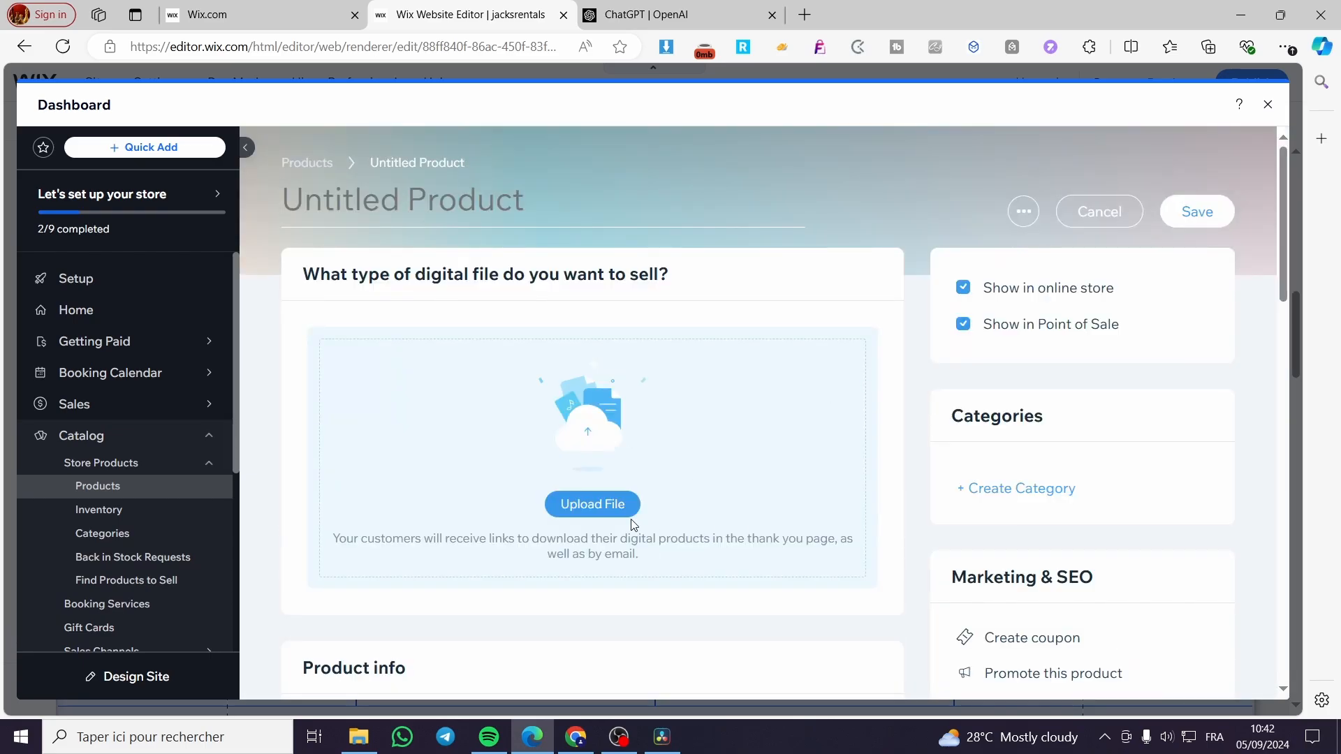
pyautogui.scroll(-4, 627, 505)
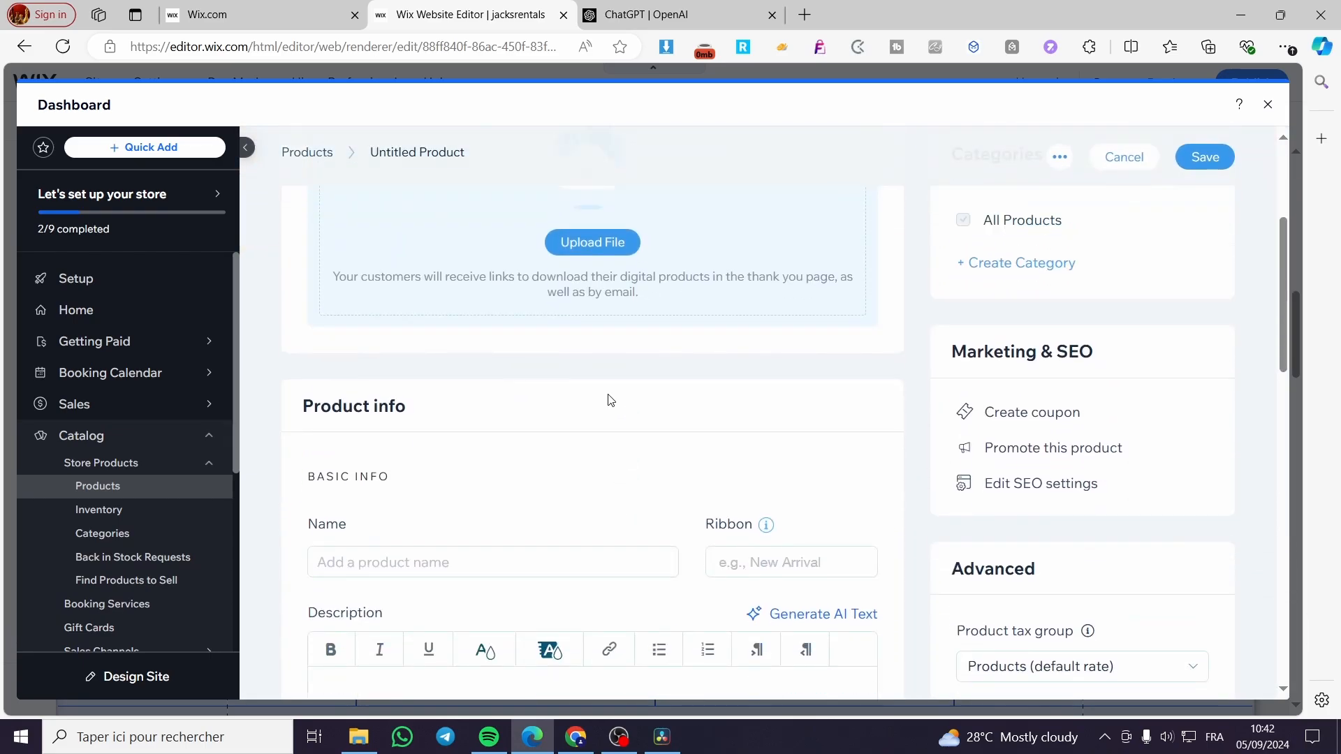
pyautogui.scroll(-4, 461, 515)
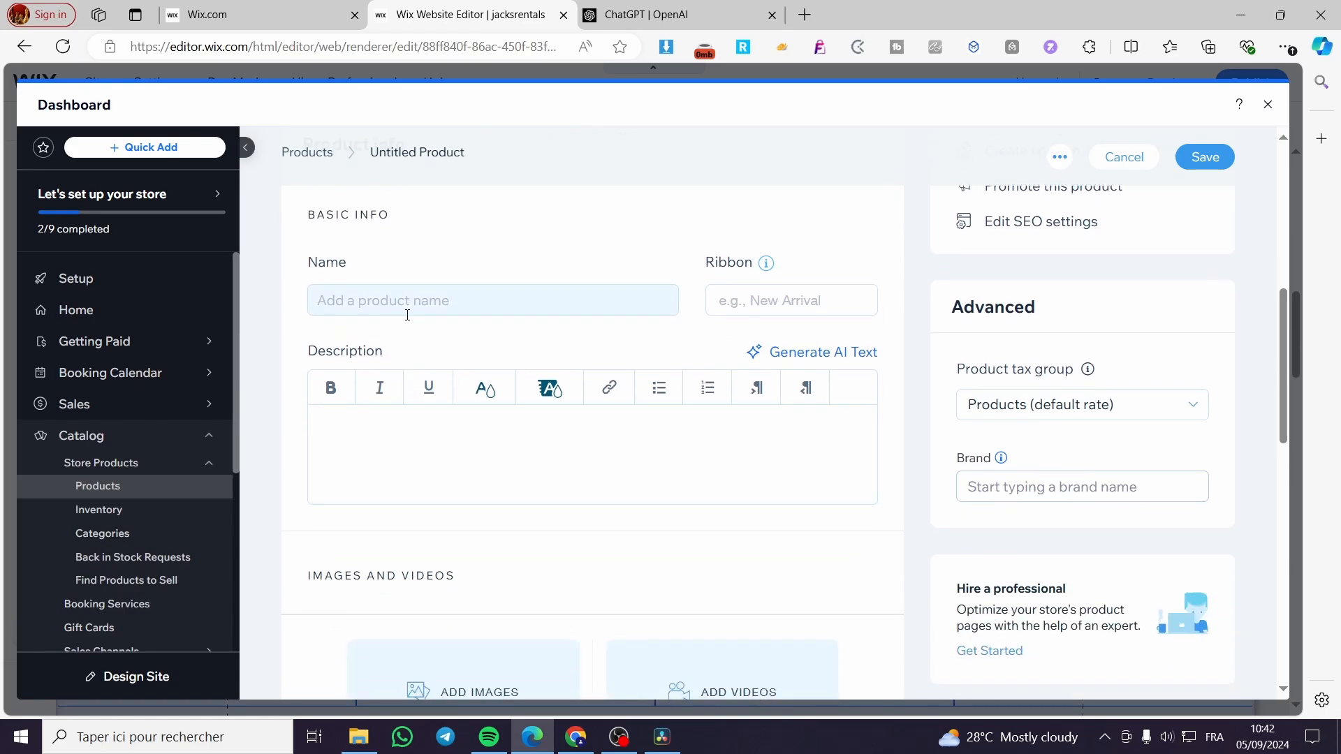
pyautogui.click(404, 307)
pyautogui.click(651, 330)
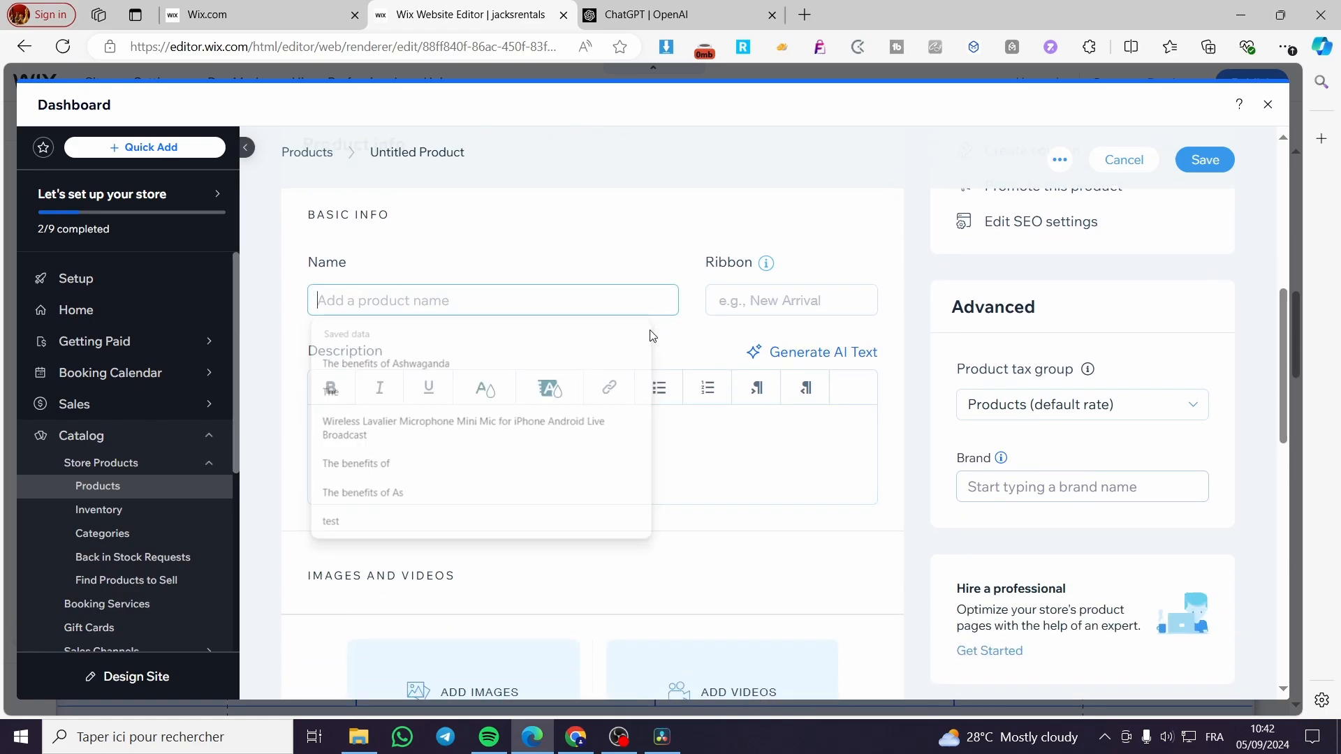
pyautogui.click(399, 458)
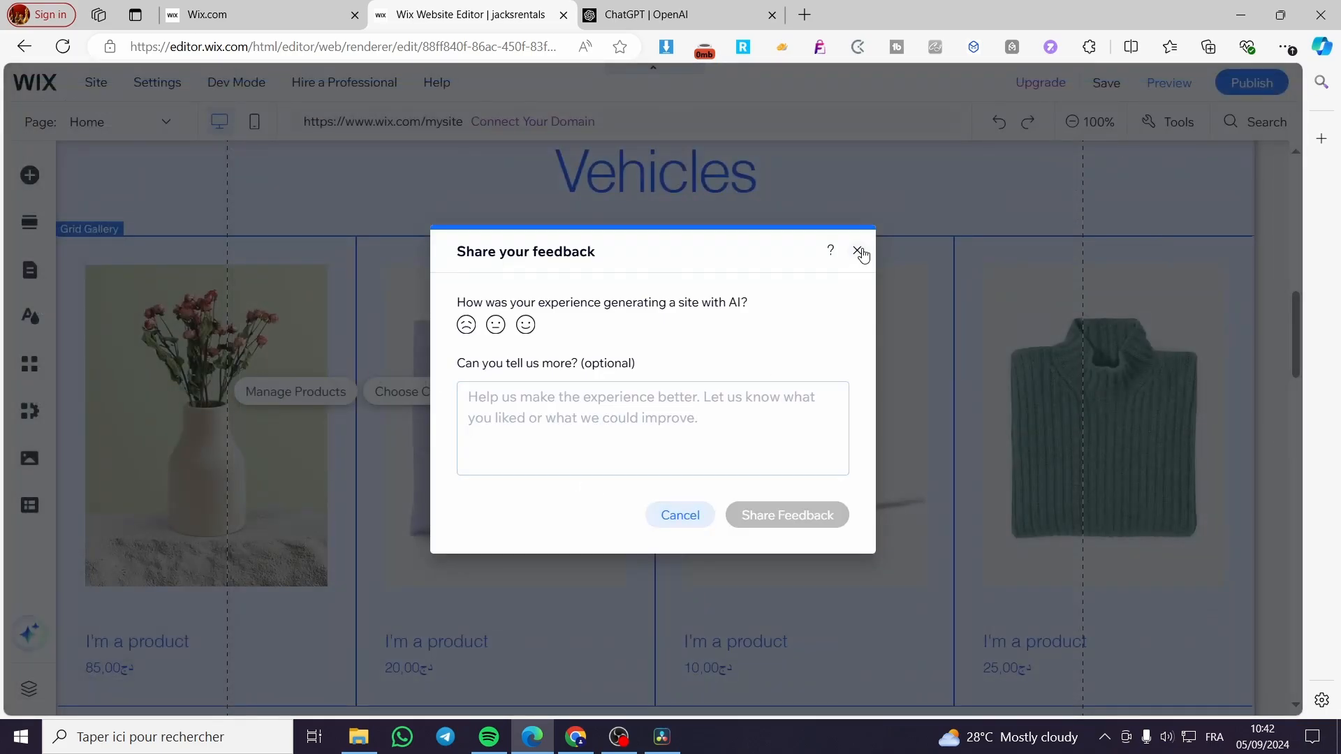
pyautogui.click(858, 251)
# Start a new digital file product from the Vehicles gallery's product management and set its price to 2500.
pyautogui.click(322, 398)
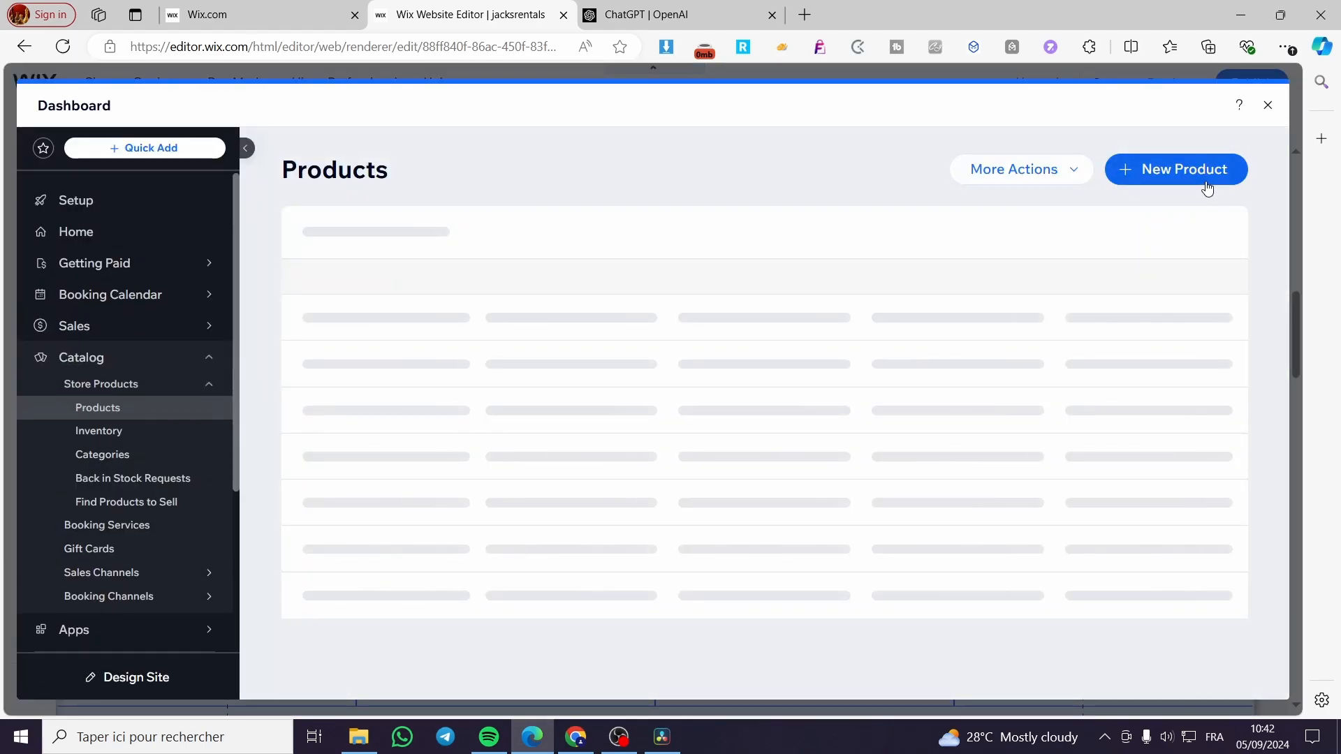
pyautogui.click(1203, 178)
pyautogui.click(1196, 295)
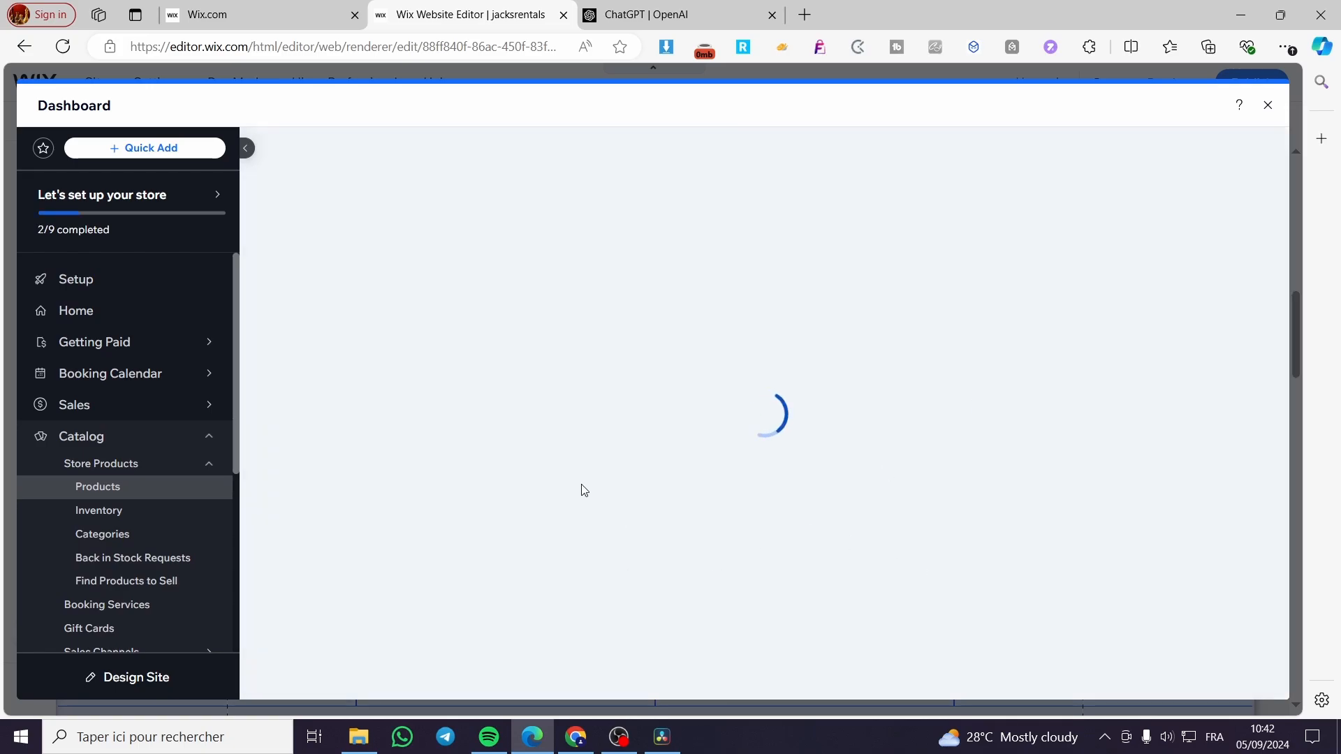
pyautogui.scroll(-8, 592, 515)
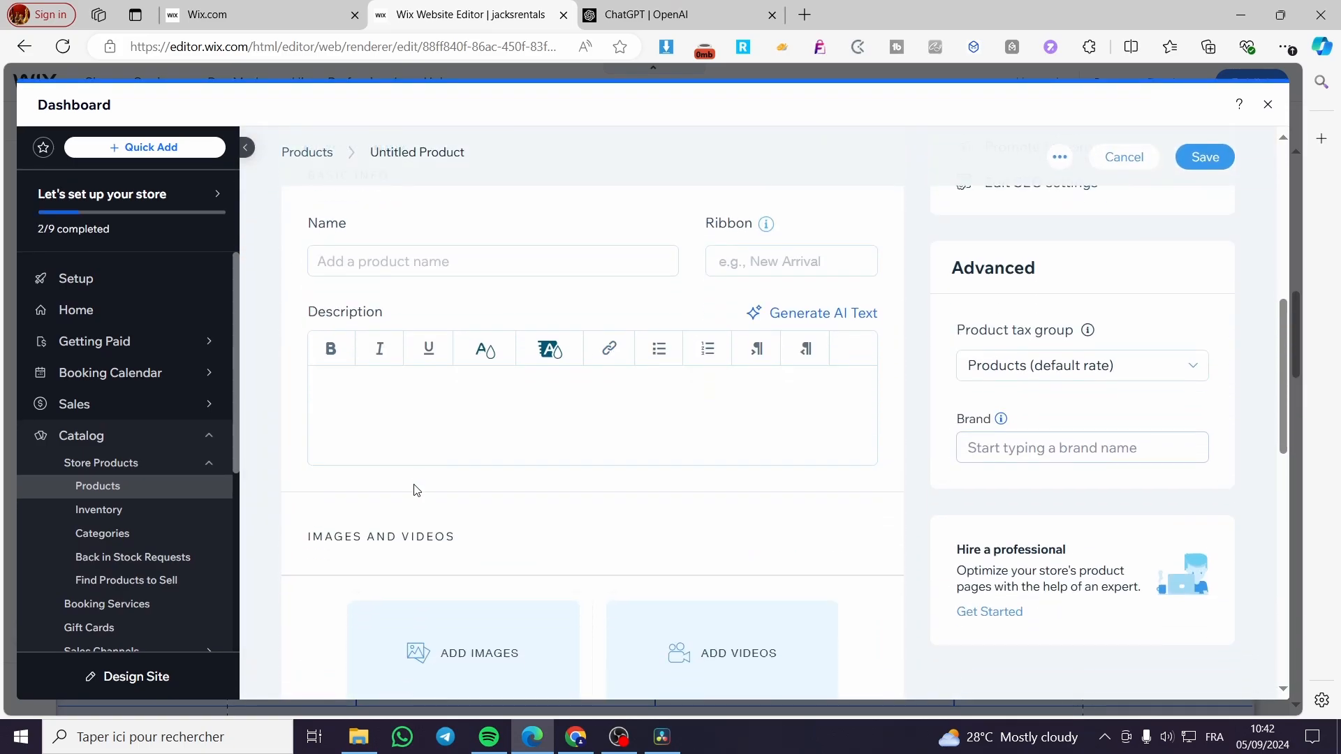
pyautogui.scroll(-3, 616, 455)
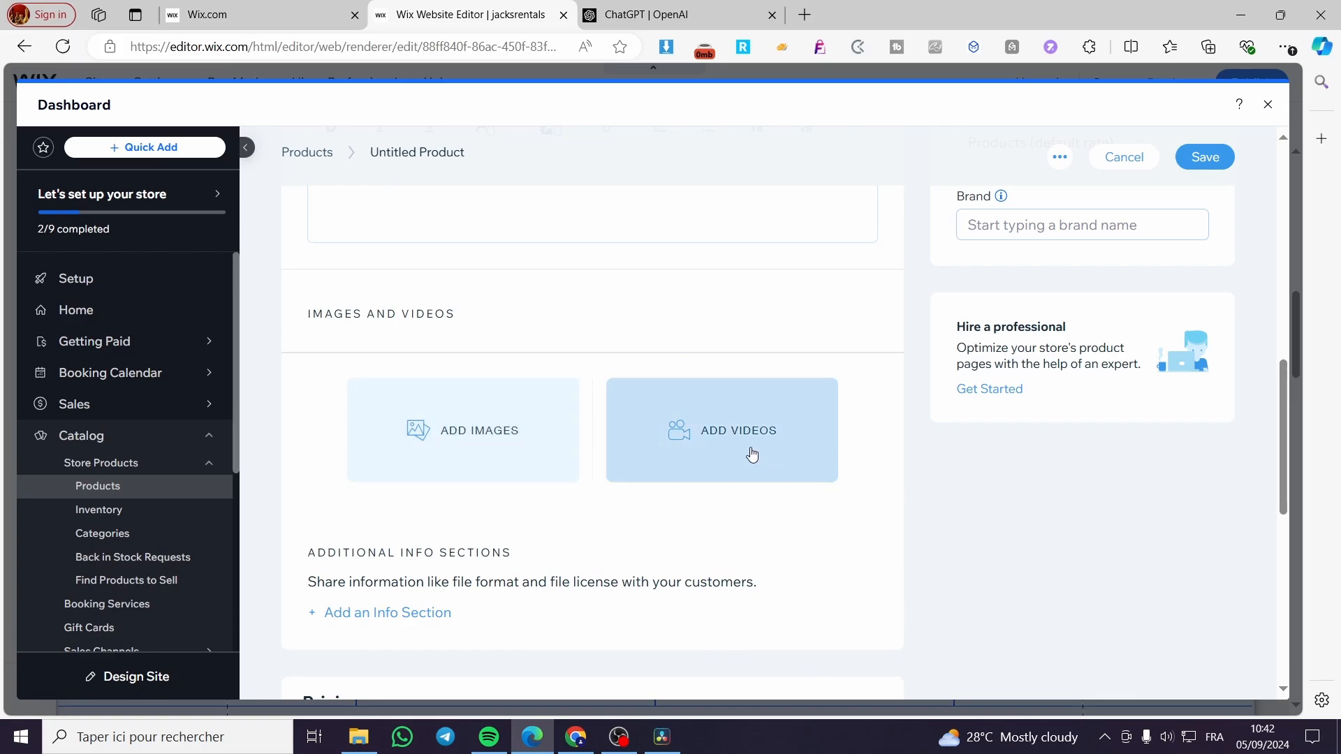
pyautogui.scroll(-3, 705, 489)
pyautogui.scroll(-3, 468, 578)
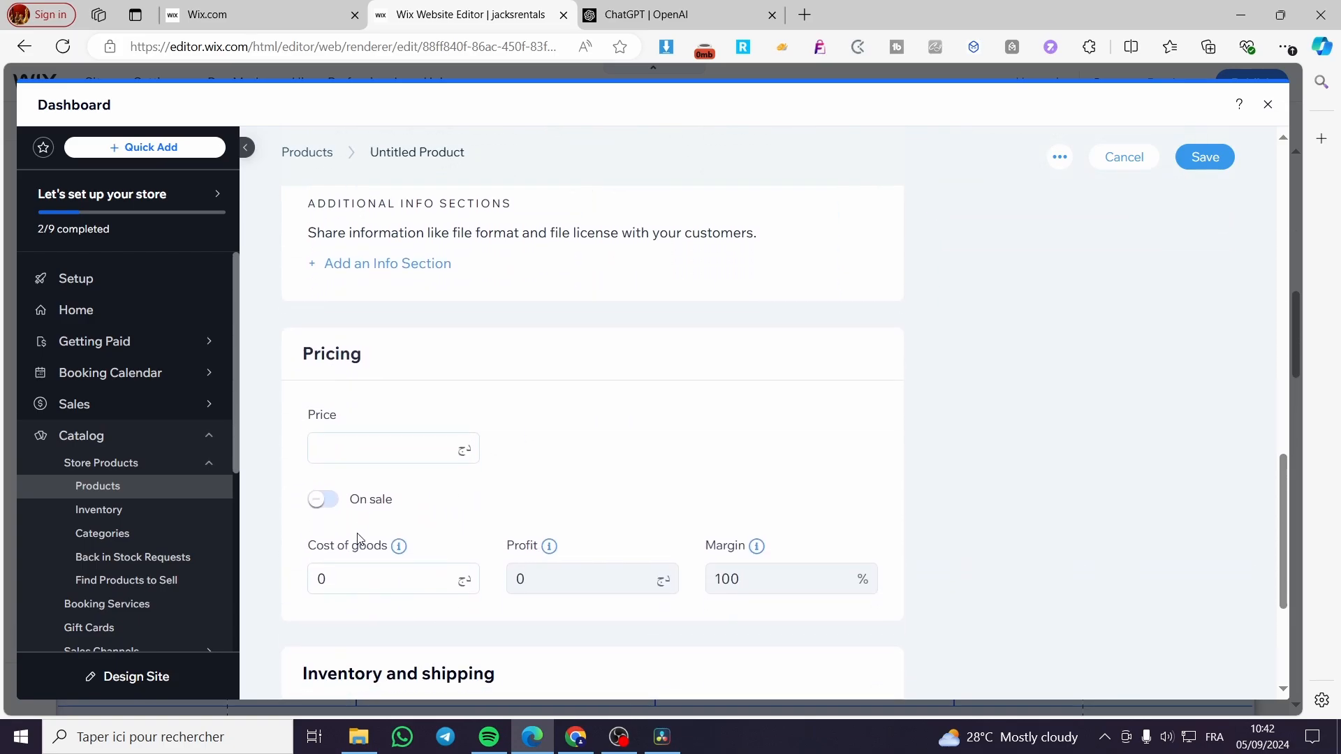
pyautogui.click(414, 453)
pyautogui.write('2500')
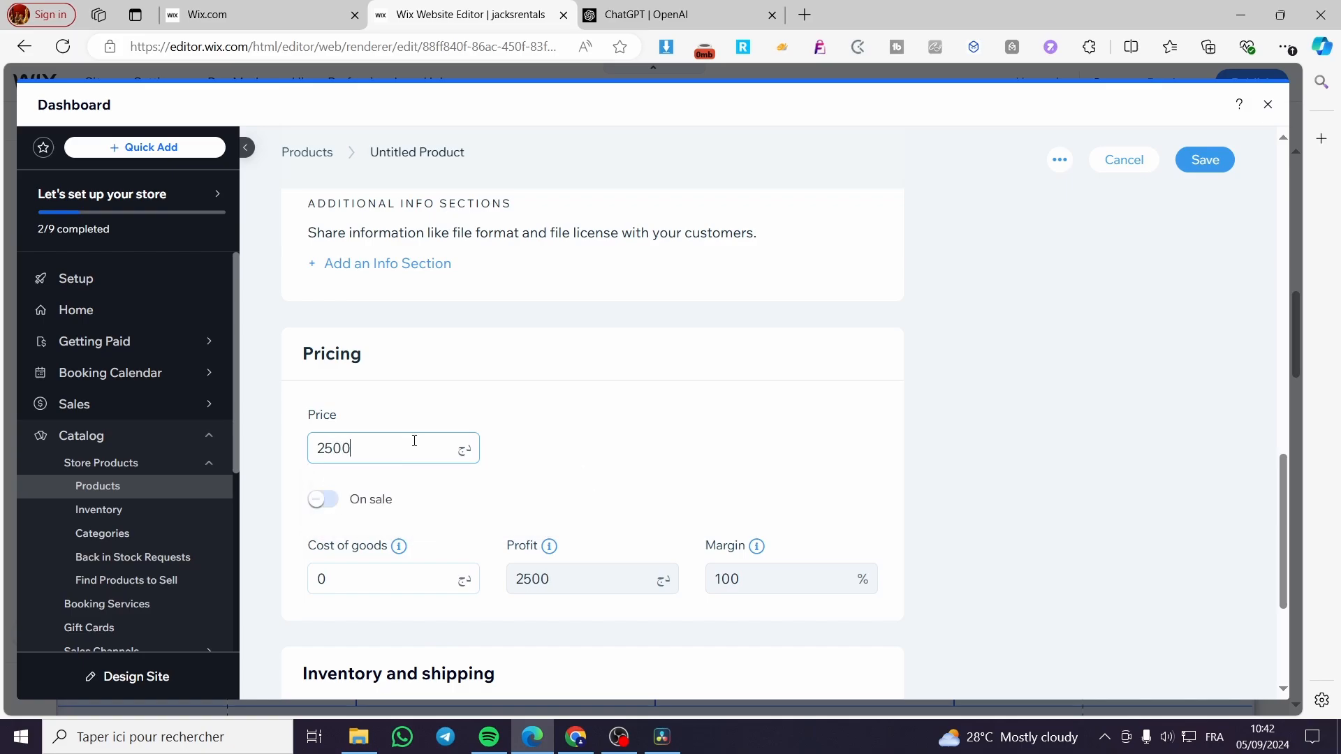
pyautogui.click(634, 456)
# Review the new product's basic info, pricing, and inventory and shipping options, and close the form without saving.
pyautogui.scroll(-2, 628, 538)
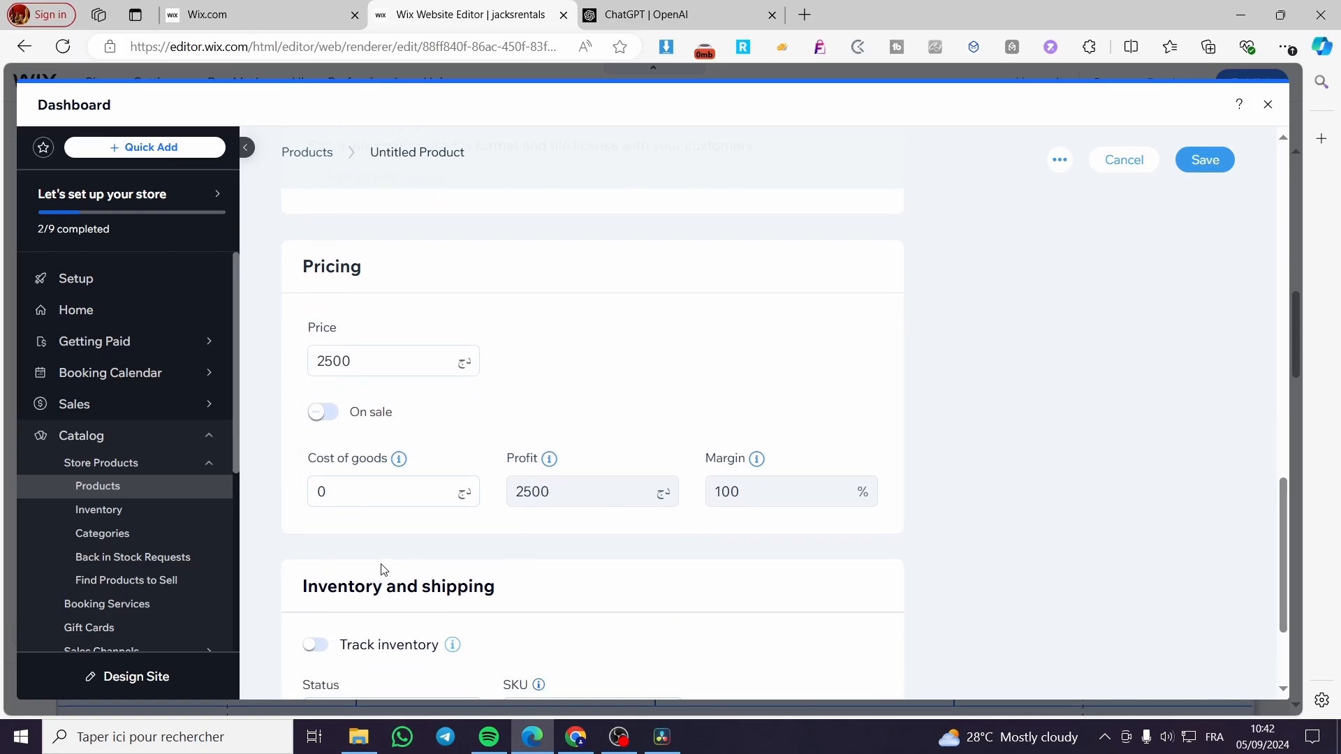
pyautogui.scroll(7, 464, 482)
pyautogui.scroll(4, 512, 487)
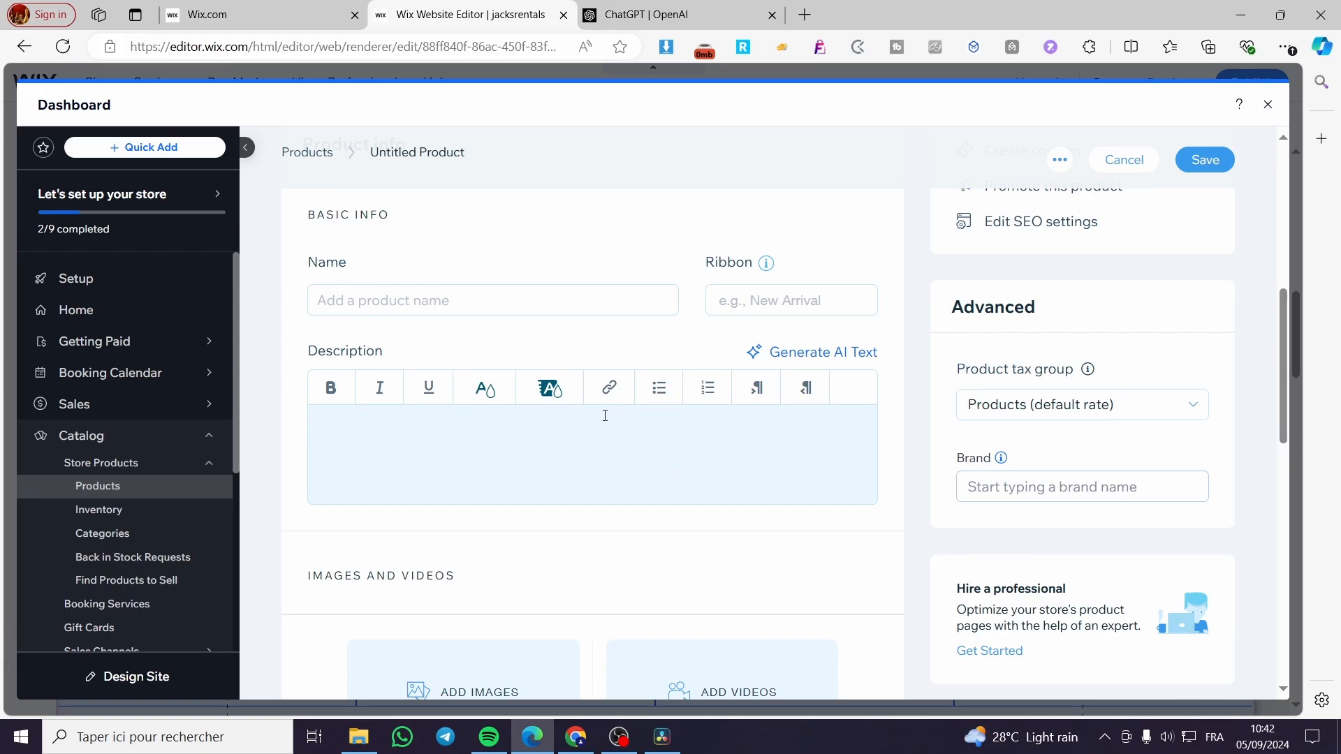
pyautogui.scroll(-10, 605, 415)
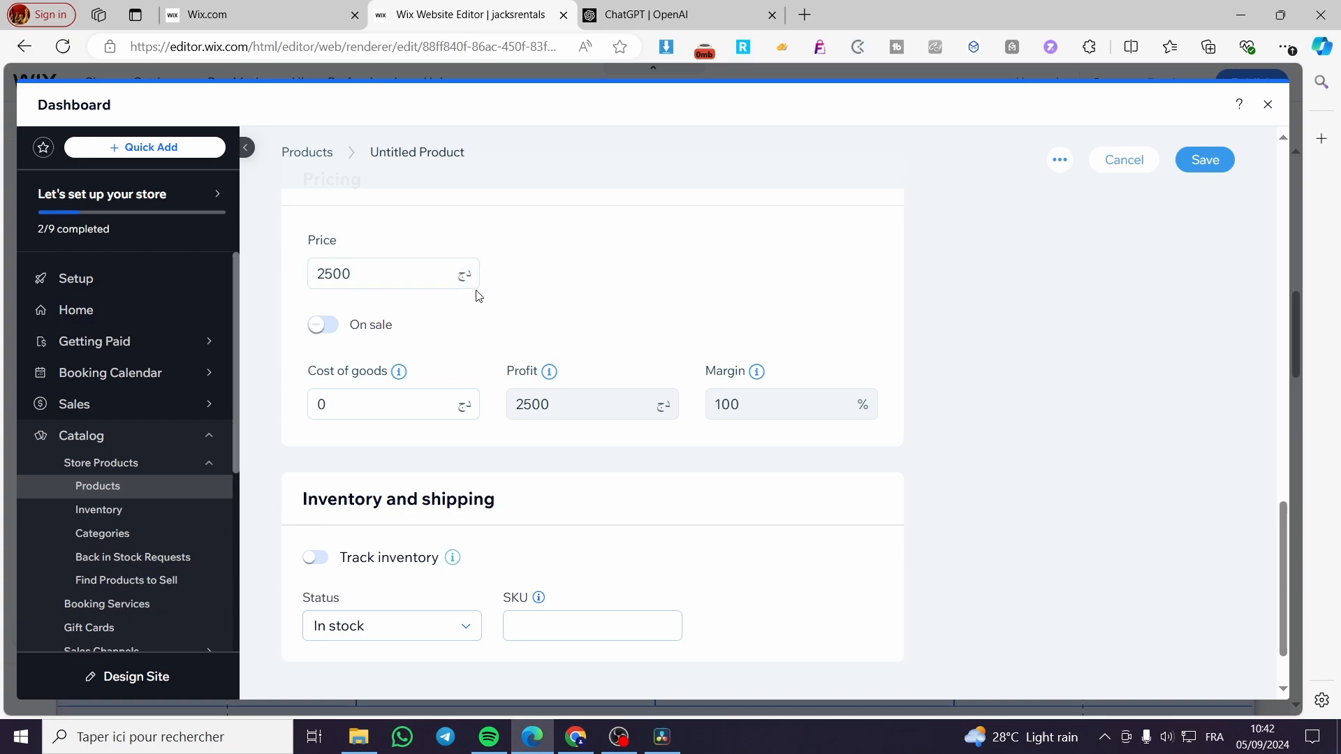
pyautogui.scroll(-2, 563, 548)
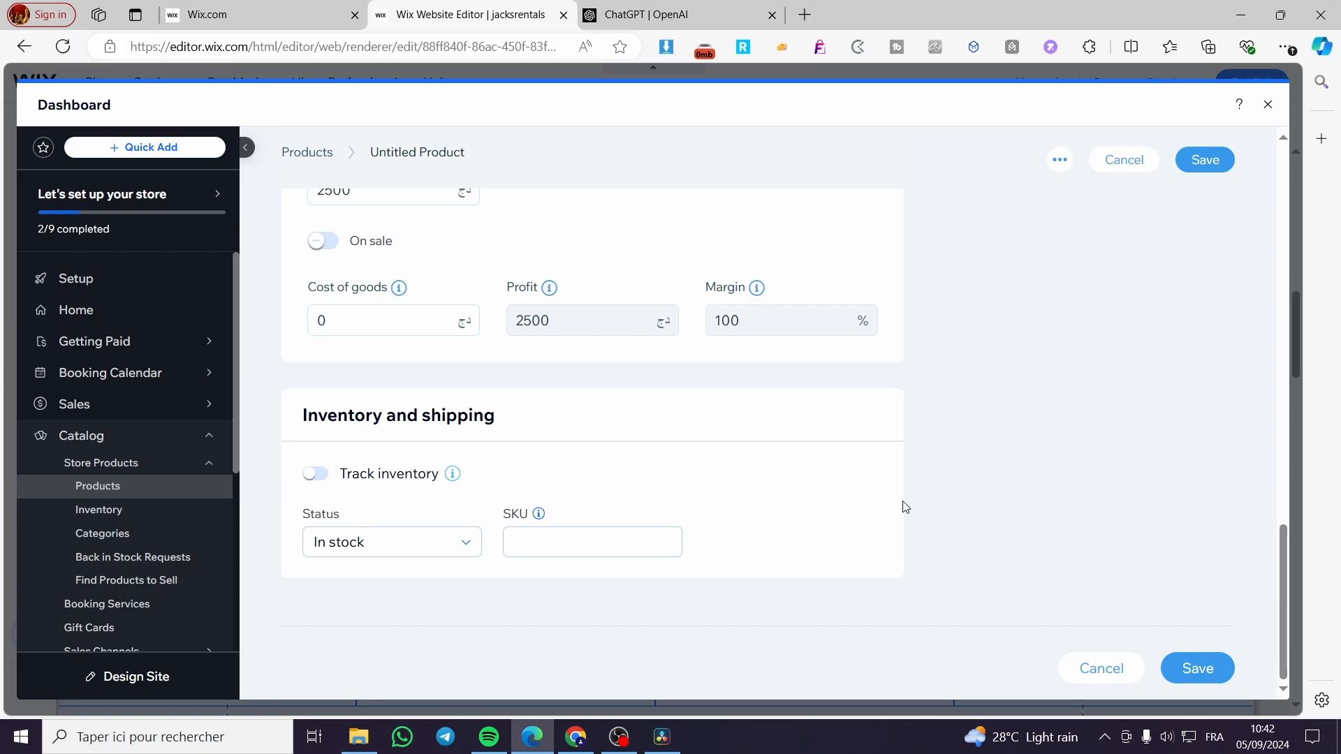
pyautogui.click(1268, 105)
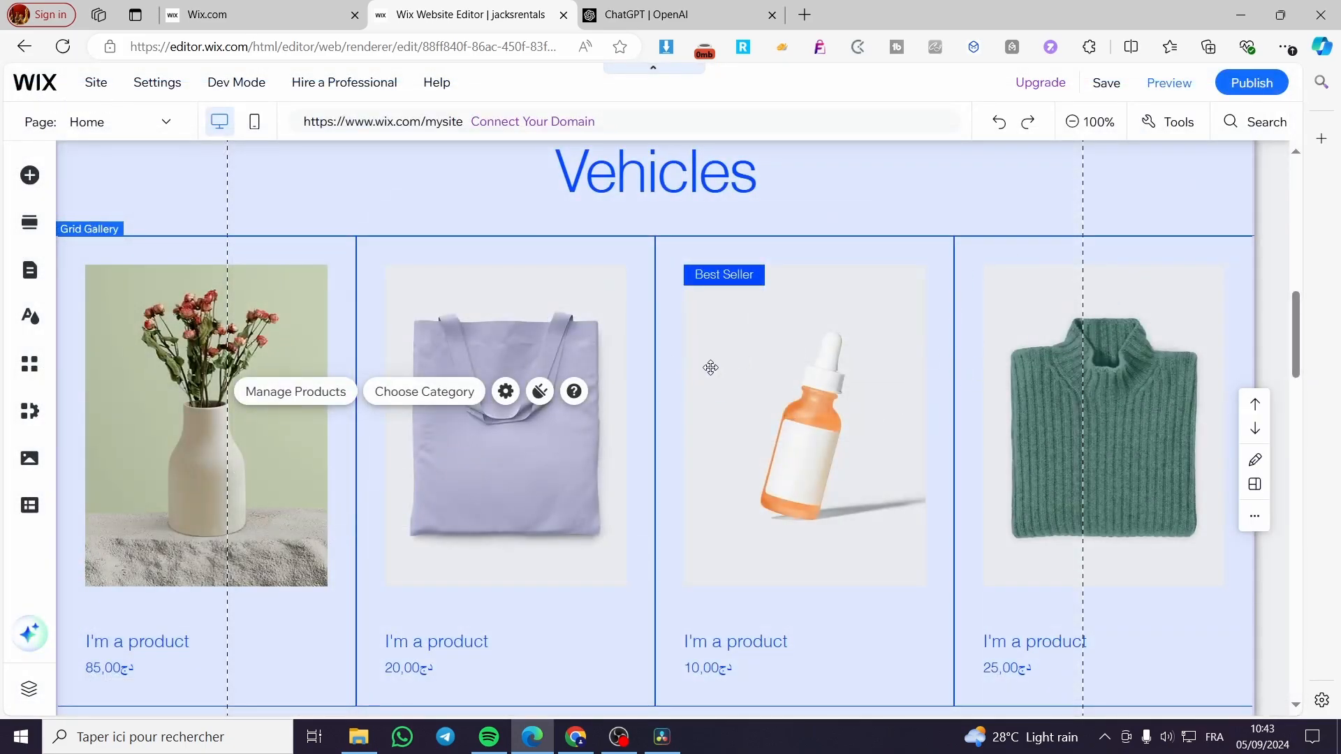
# Open service management for the booking service list in the Services section of the home page.
pyautogui.scroll(-1, 500, 442)
pyautogui.scroll(-7, 499, 442)
pyautogui.scroll(18, 219, 517)
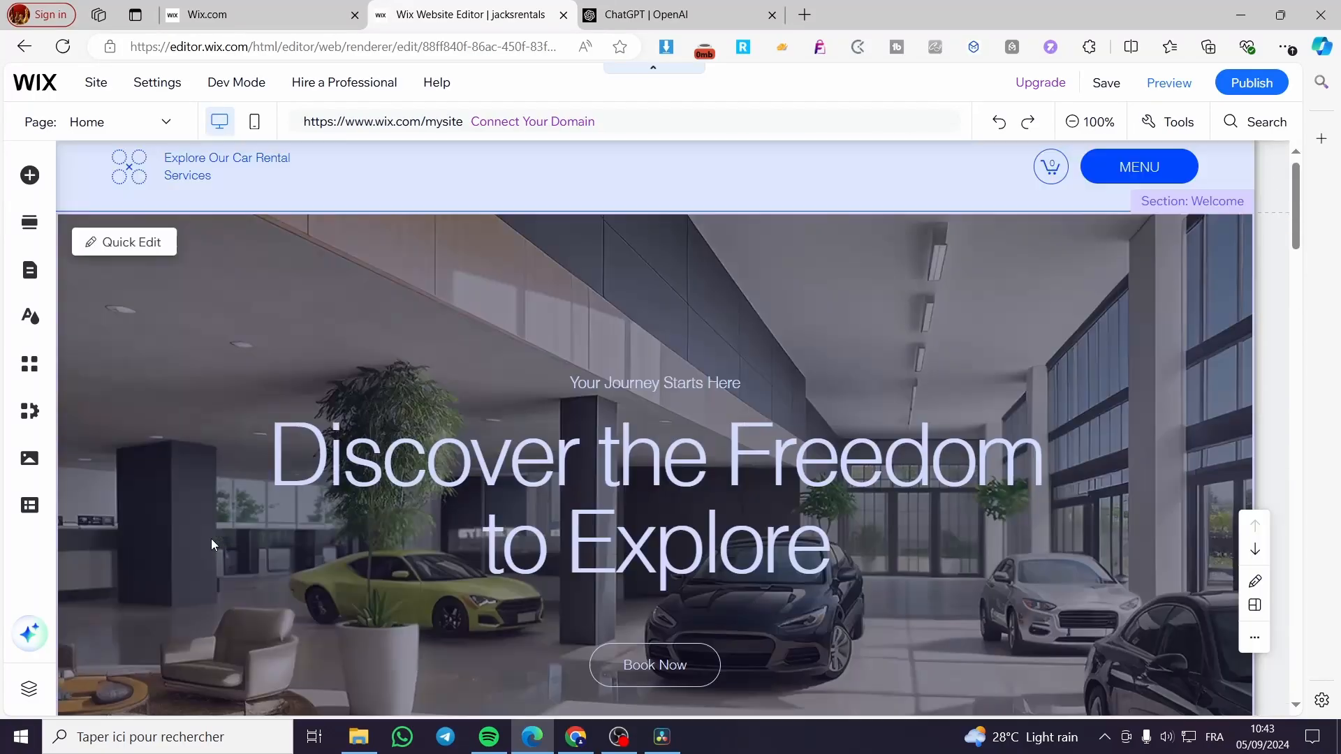
pyautogui.scroll(-11, 211, 538)
pyautogui.scroll(-7, 211, 538)
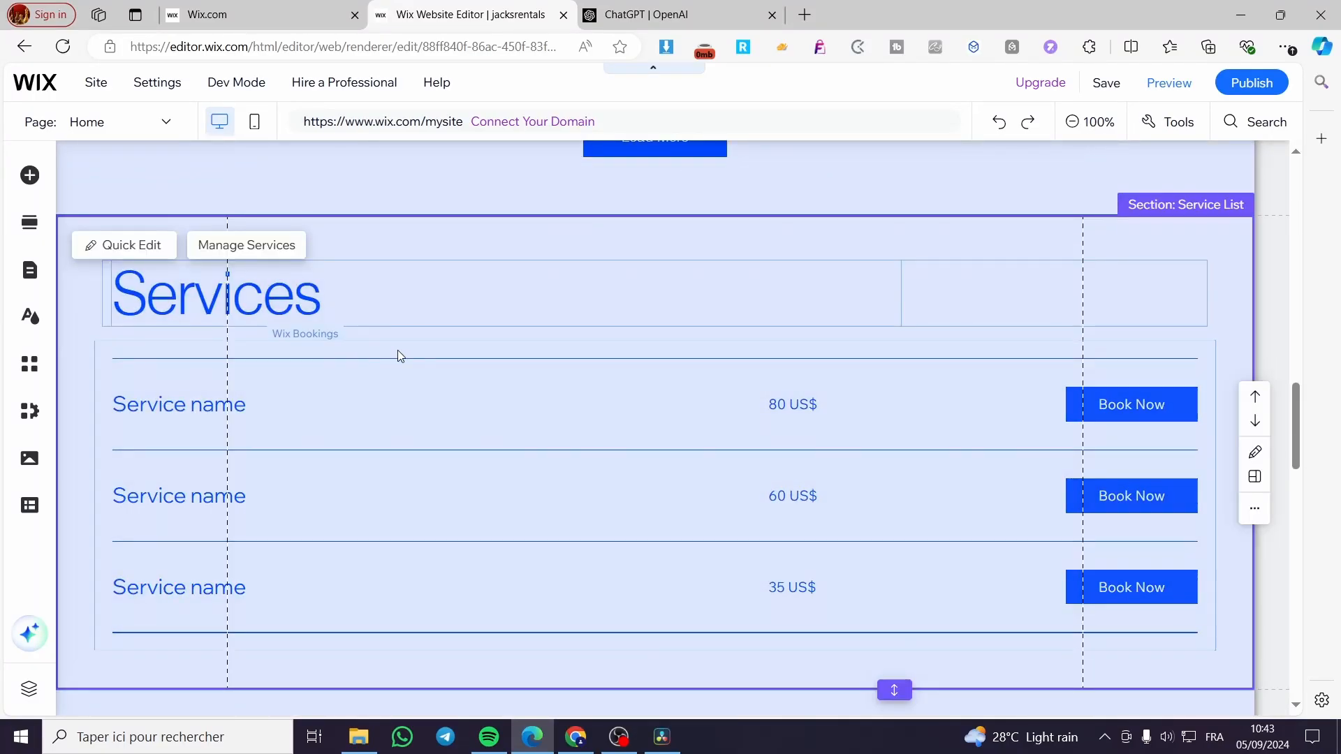
pyautogui.click(1105, 405)
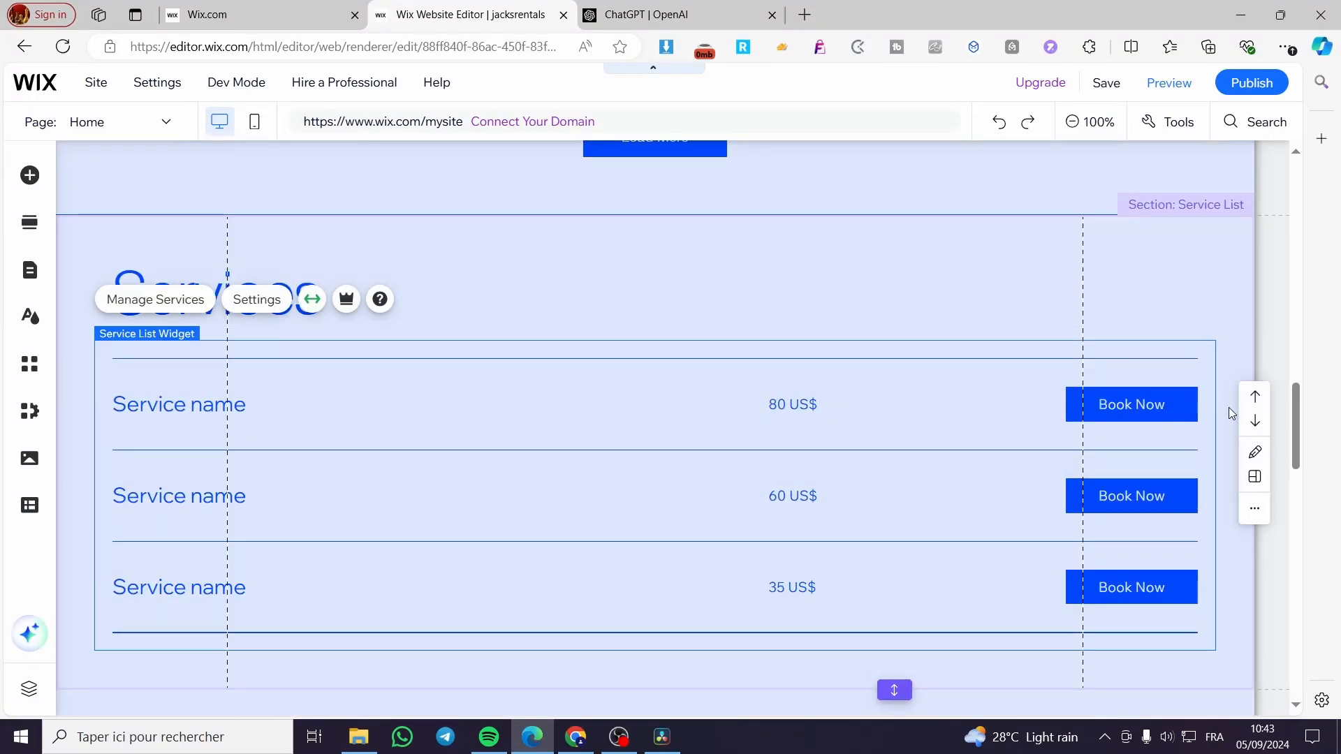
pyautogui.click(176, 306)
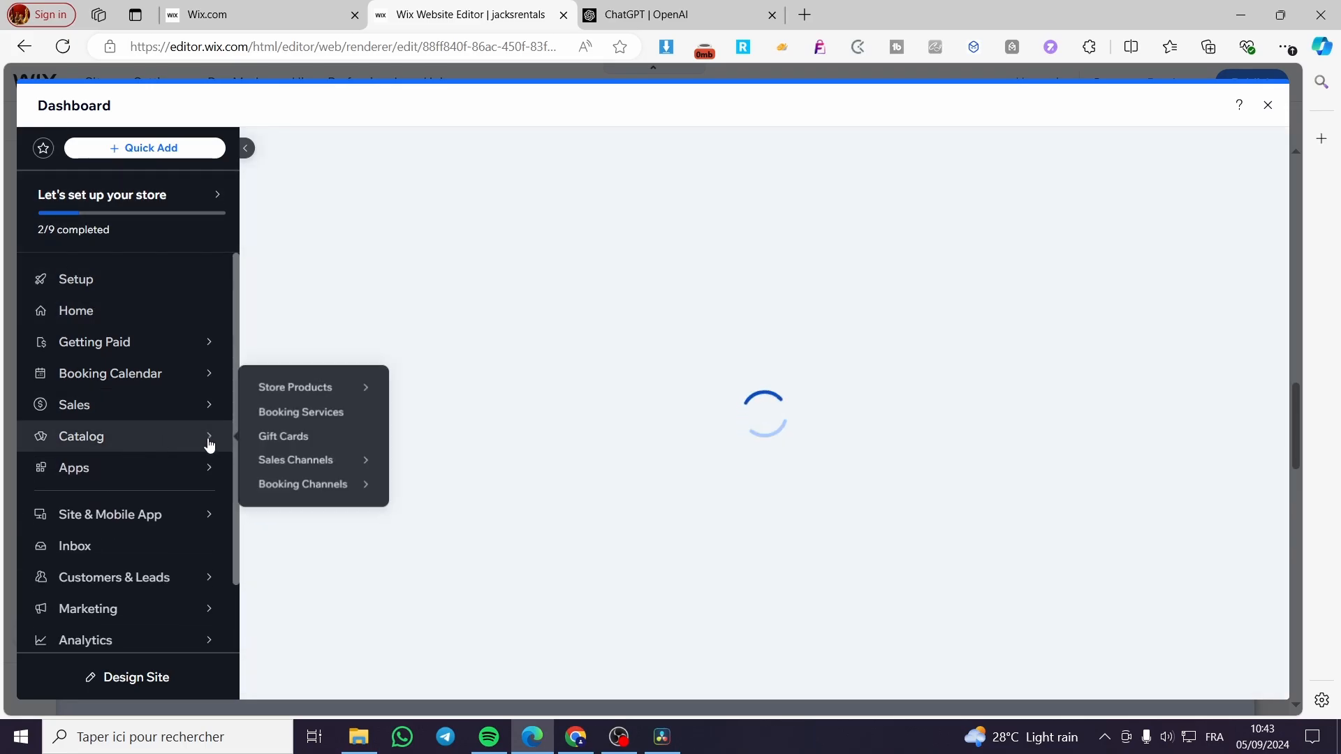
pyautogui.moveTo(190, 469)
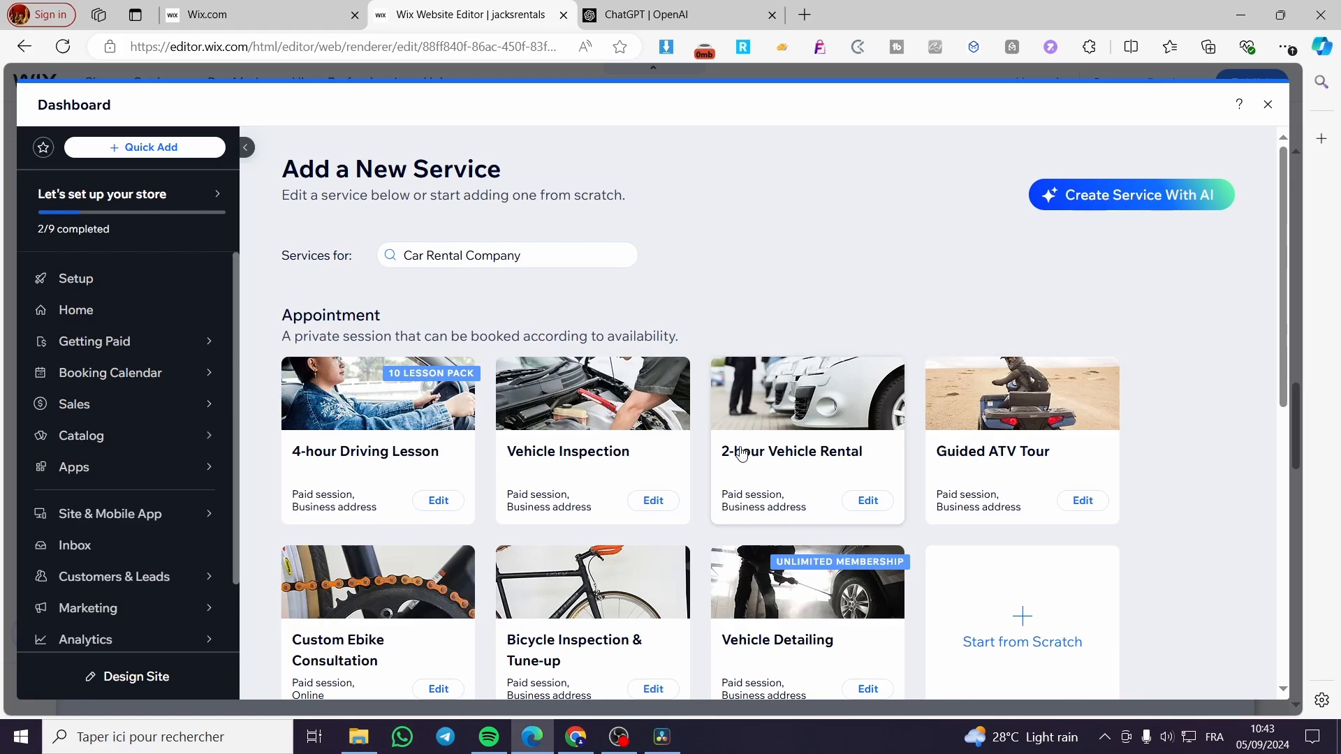
# Look through the suggested car rental service templates and open the 2-hour Vehicle Rental appointment template.
pyautogui.scroll(-1, 979, 429)
pyautogui.scroll(-1, 979, 420)
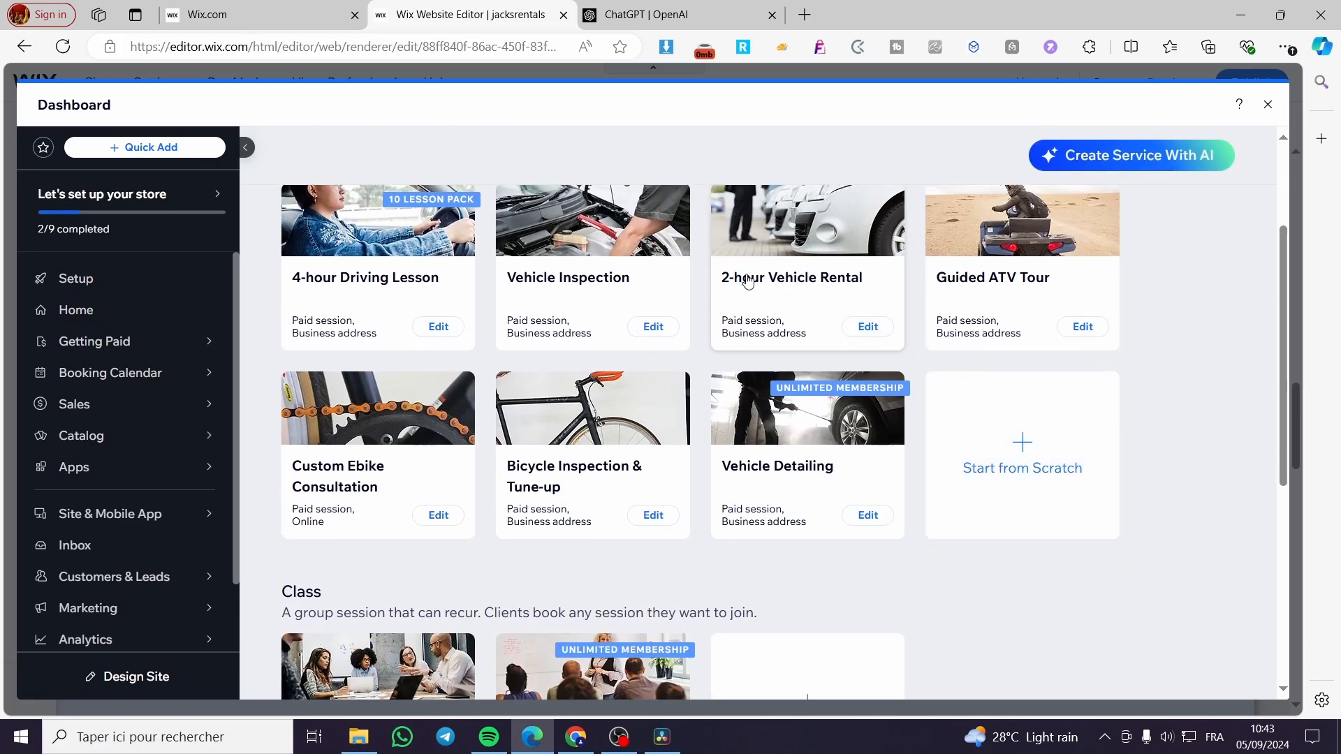
pyautogui.scroll(2, 782, 349)
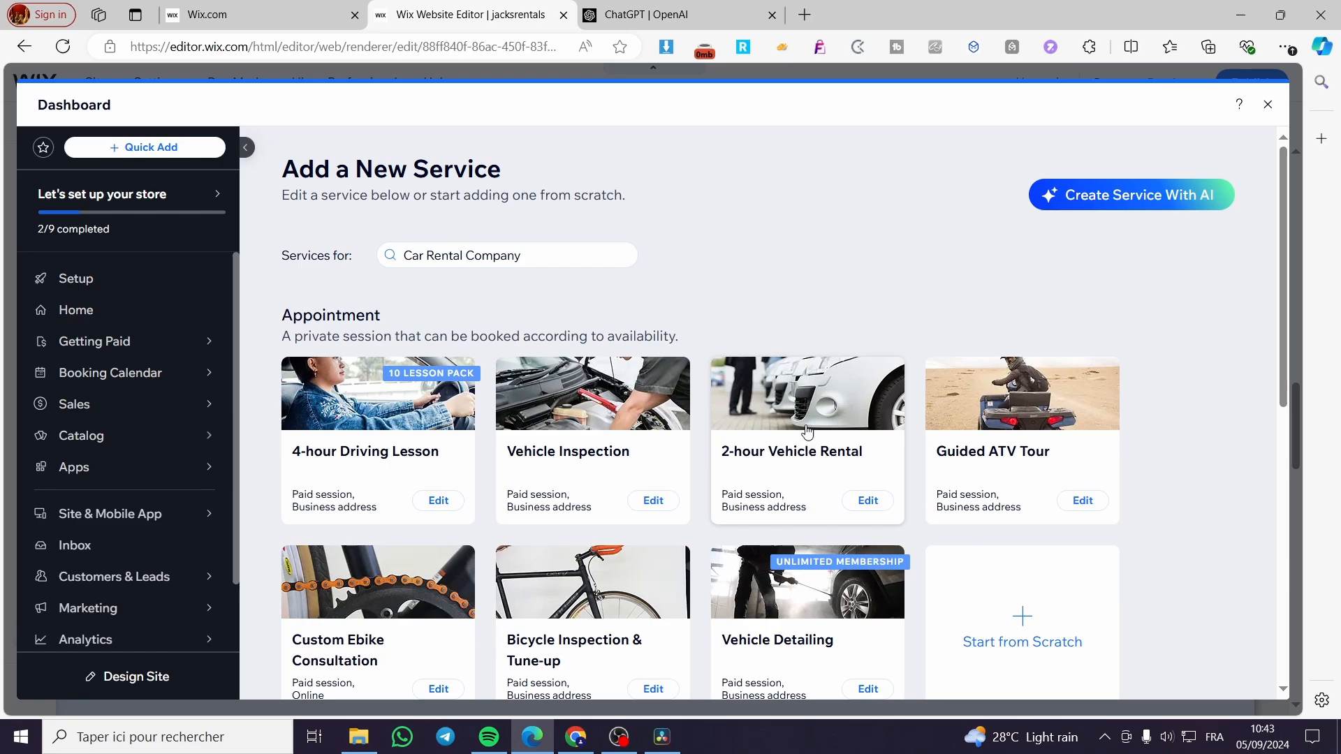
pyautogui.click(807, 431)
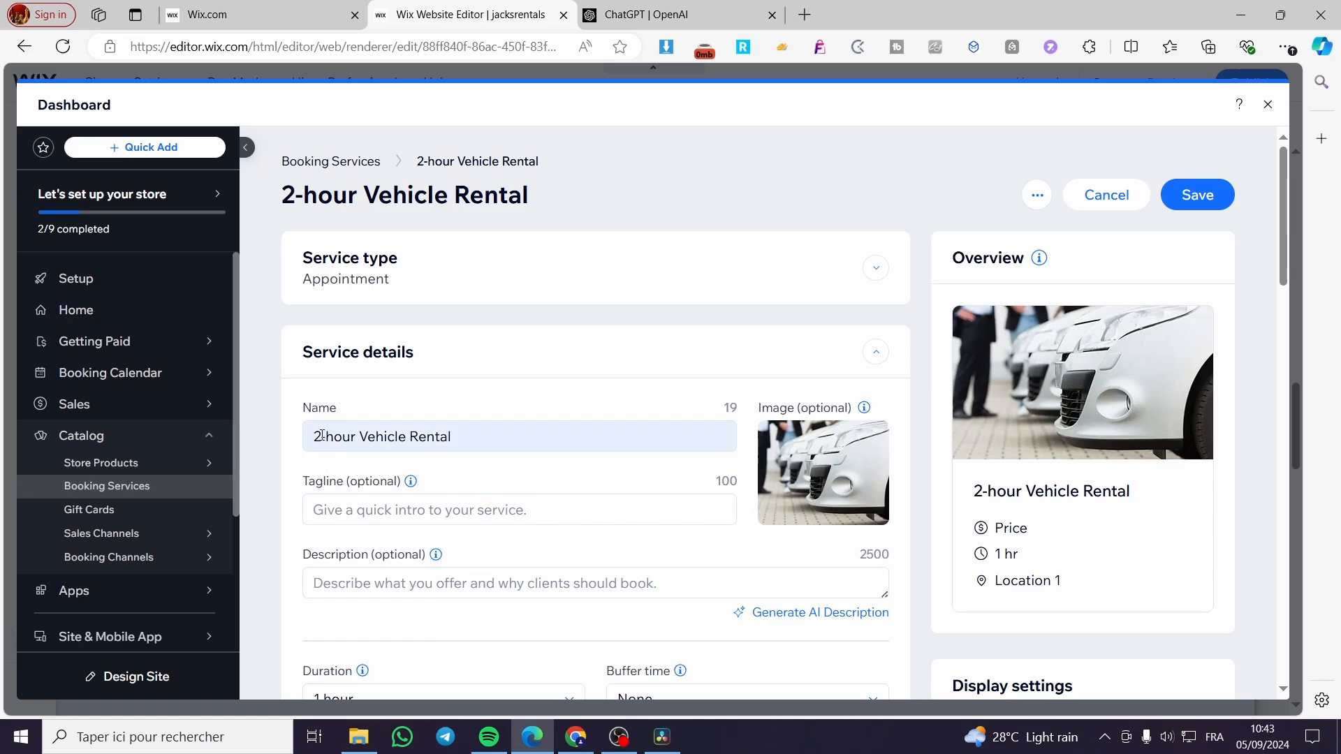
# Review the vehicle rental service's name, duration, buffer time, price and payment, and location settings.
pyautogui.moveTo(457, 438); pyautogui.dragTo(422, 423)
pyautogui.click(471, 406)
pyautogui.scroll(-5, 479, 407)
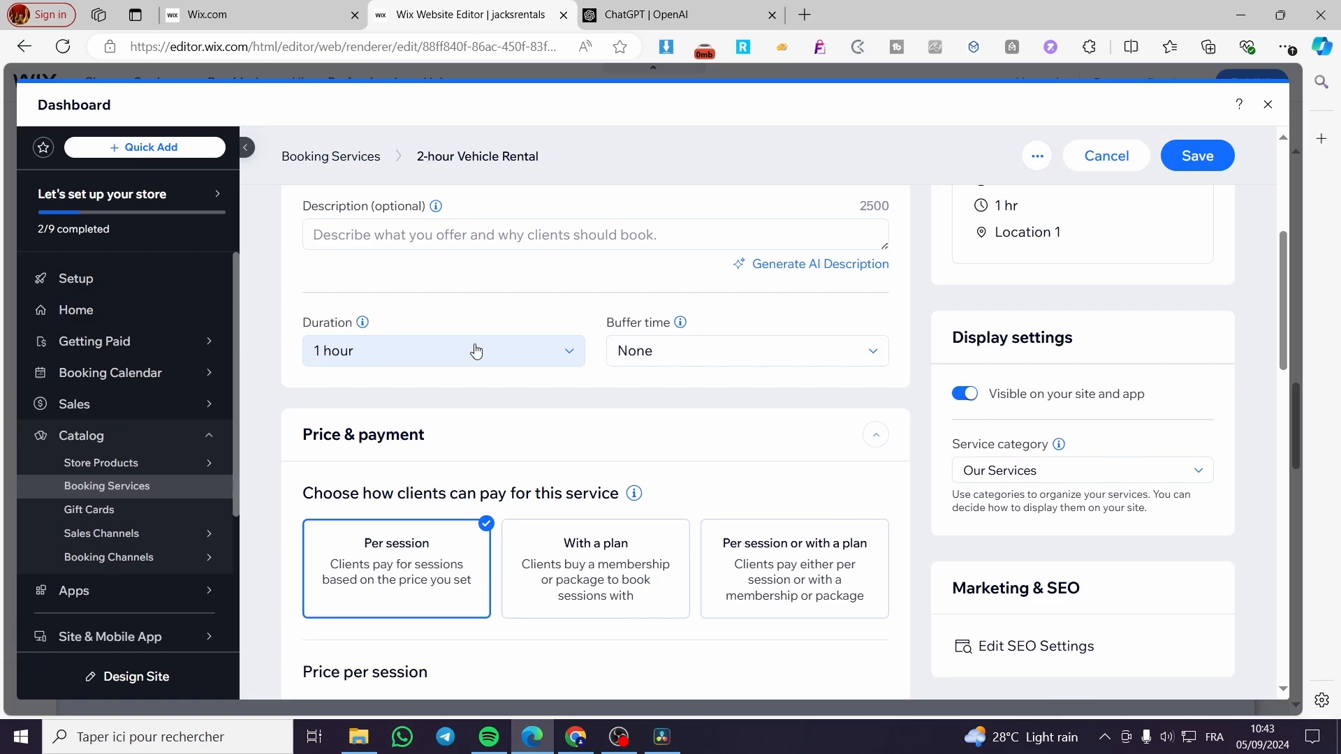
pyautogui.doubleClick(710, 353)
pyautogui.scroll(-1, 714, 353)
pyautogui.scroll(-1, 714, 354)
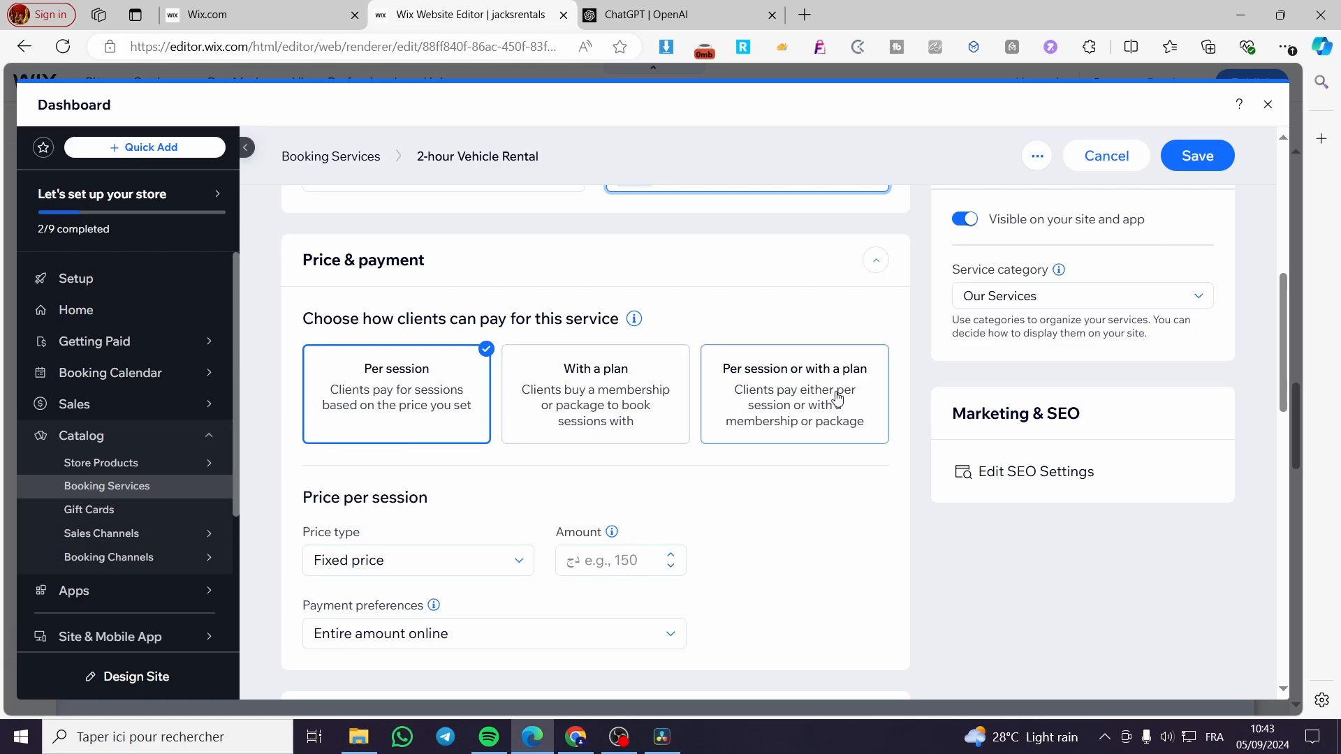
pyautogui.scroll(-3, 769, 398)
pyautogui.scroll(-2, 412, 419)
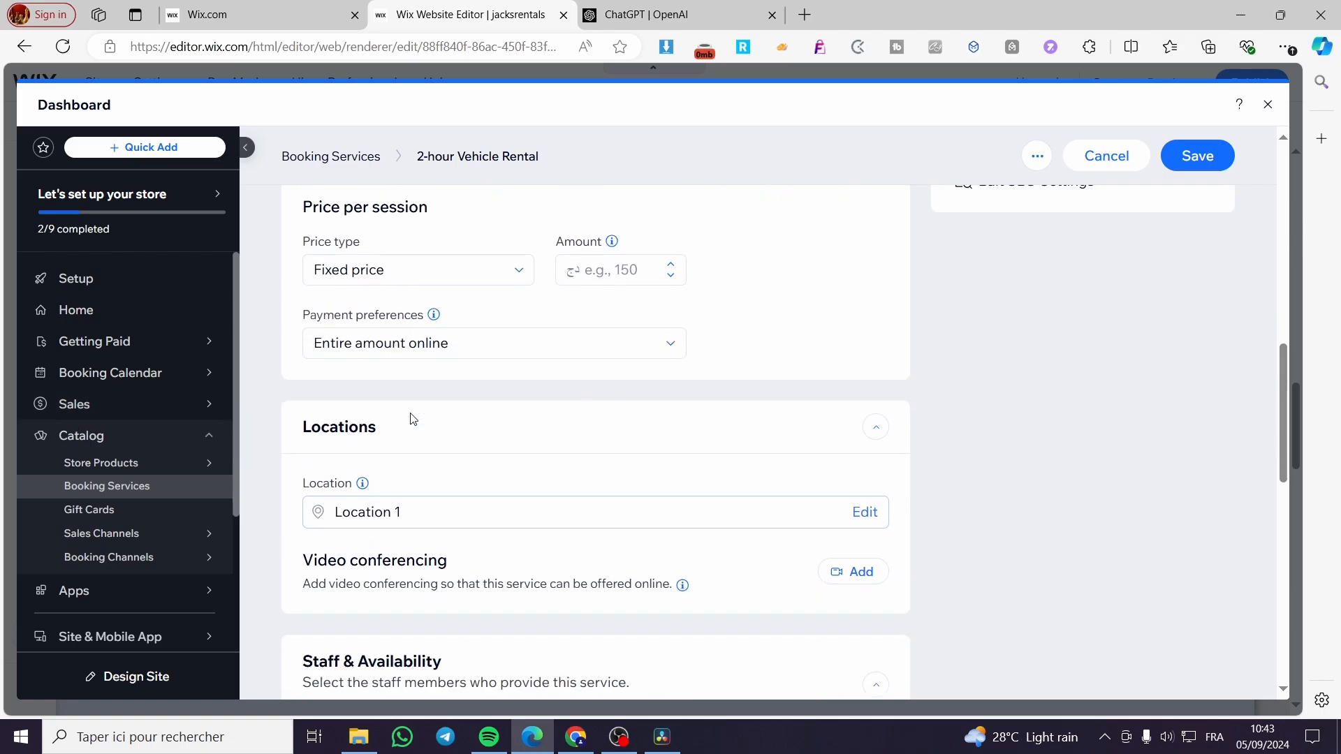
pyautogui.scroll(-3, 454, 391)
pyautogui.scroll(2, 514, 343)
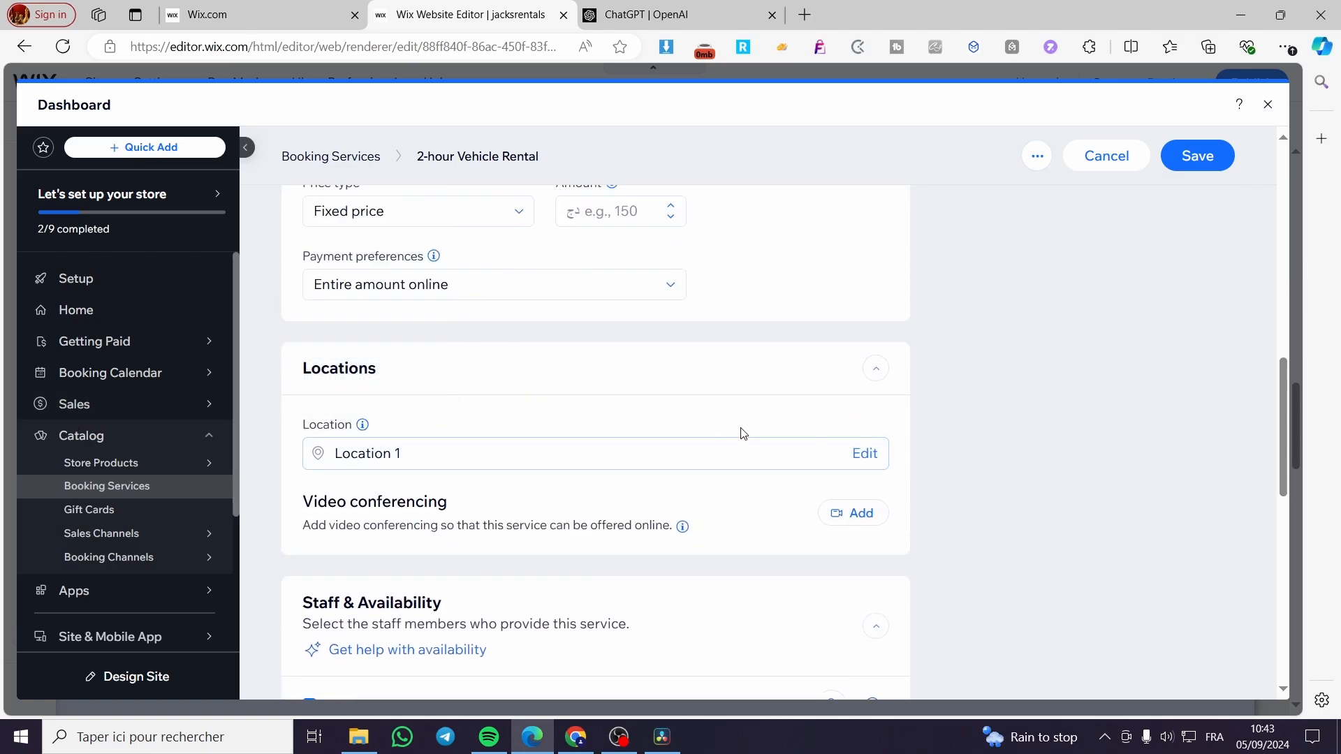
pyautogui.scroll(10, 762, 337)
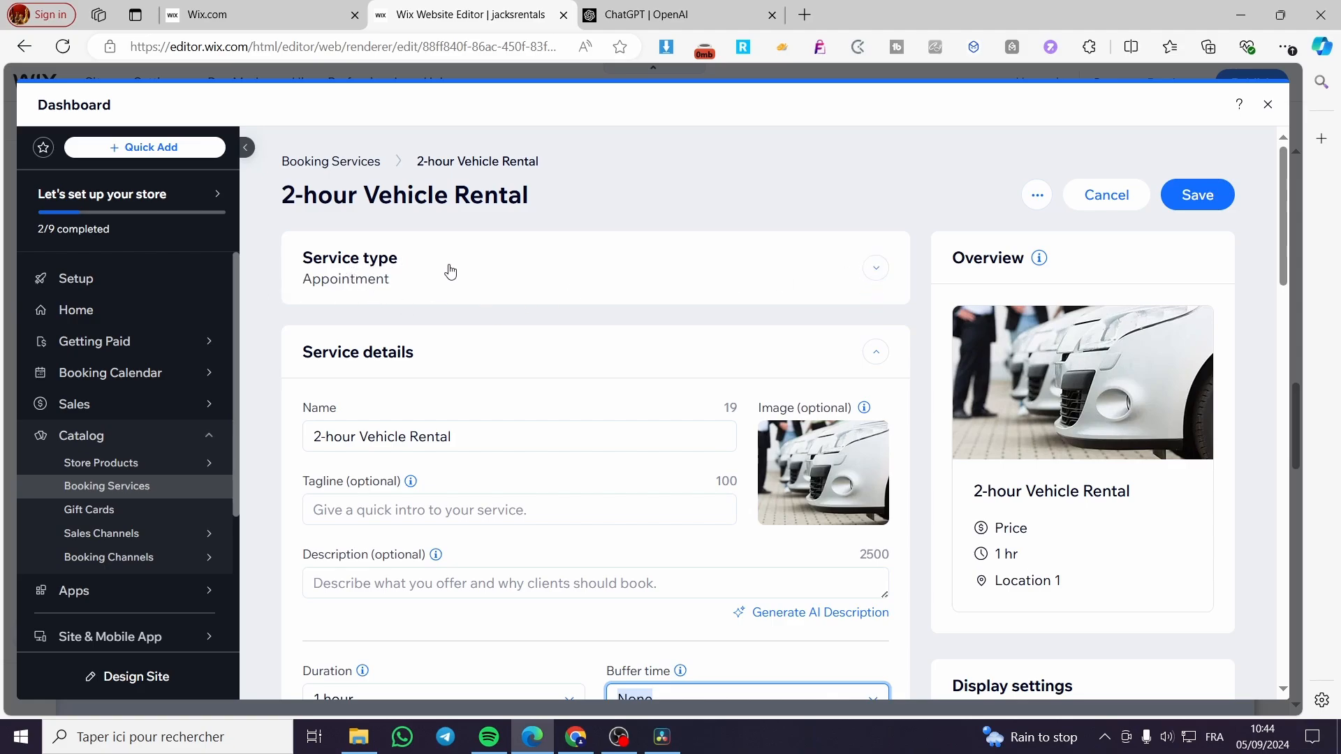
# View the available service types for the vehicle rental, collapse them again, and recheck the service details.
pyautogui.click(877, 268)
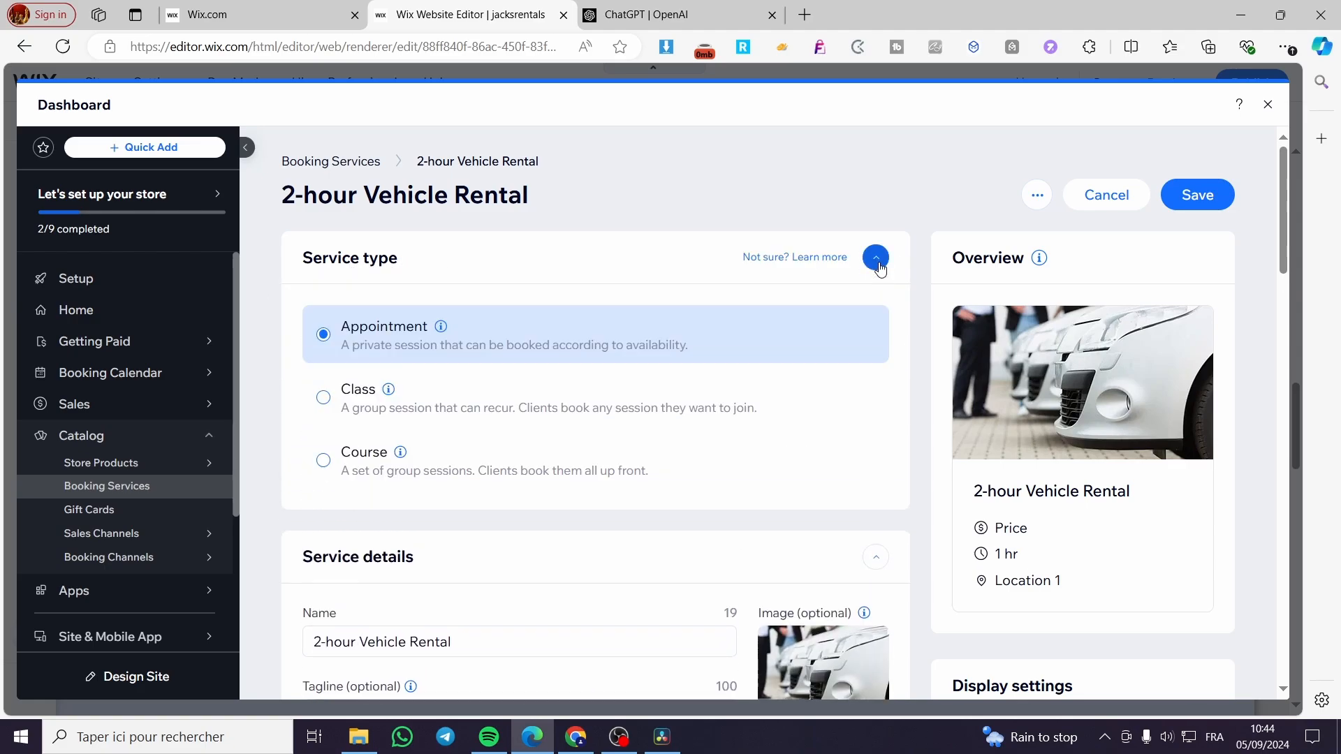
pyautogui.click(876, 259)
pyautogui.scroll(-5, 470, 512)
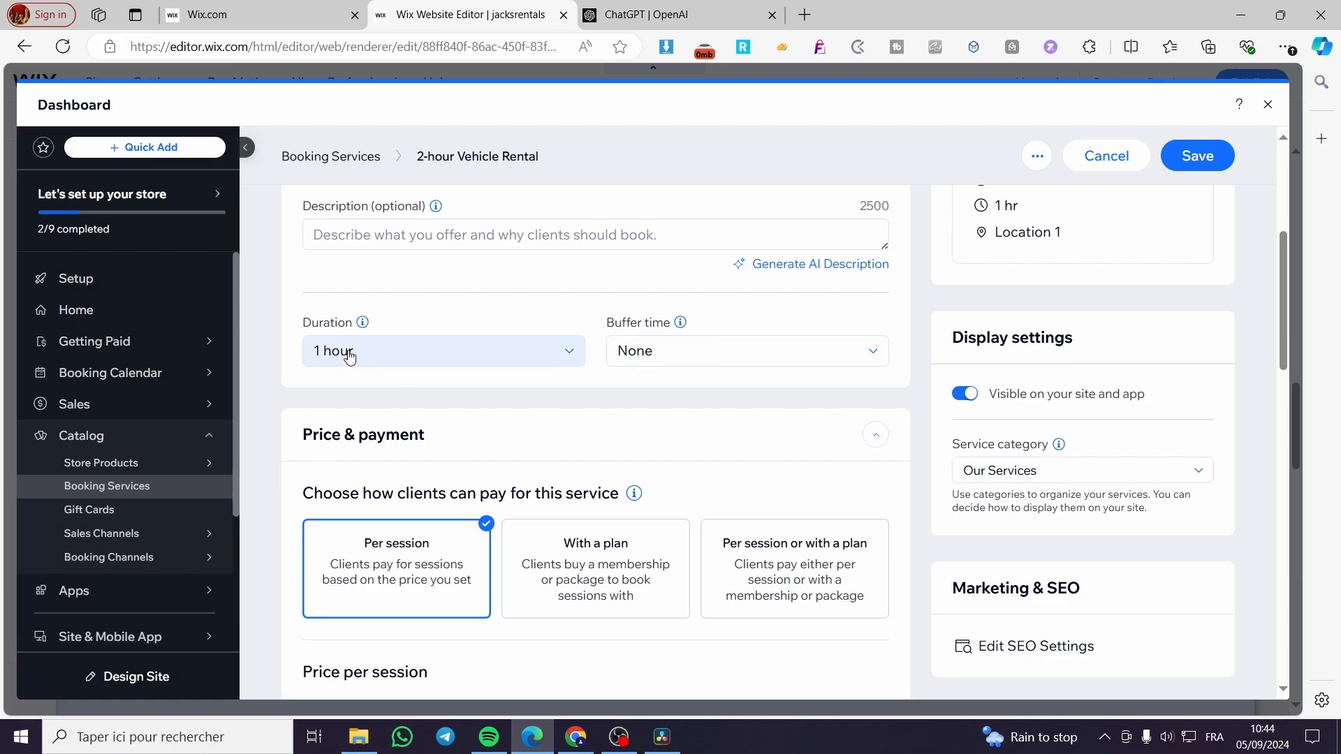
pyautogui.scroll(5, 614, 458)
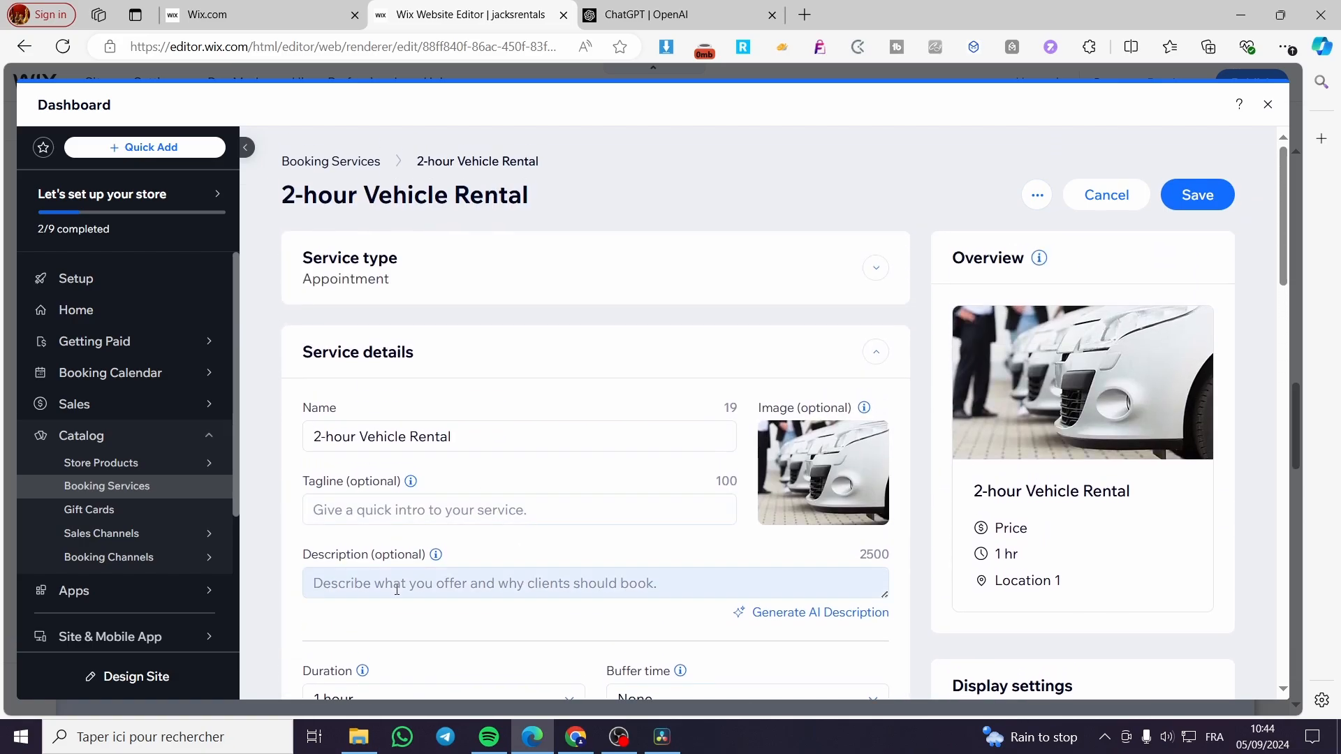
# Review the vehicle rental service's staff and availability, resources, images and booking preferences, collapsing the staff section.
pyautogui.scroll(-5, 396, 589)
pyautogui.scroll(-8, 425, 554)
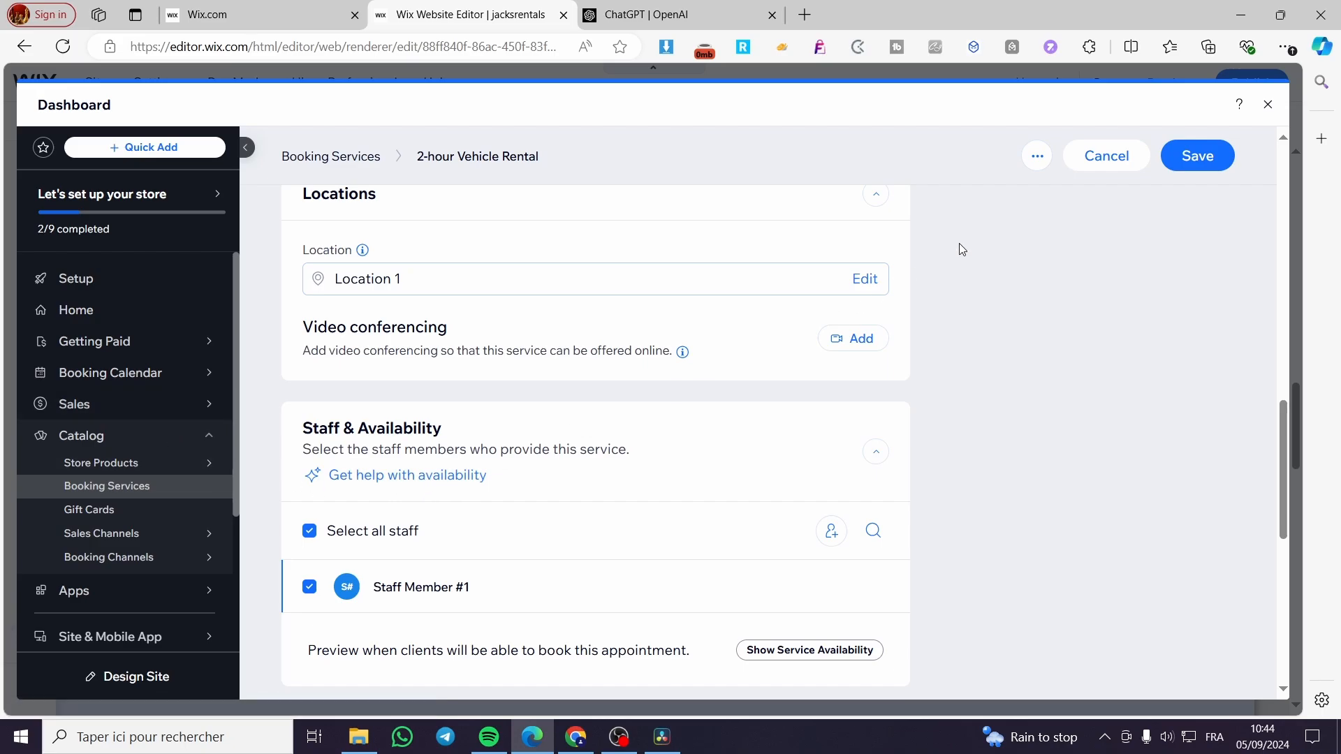
pyautogui.scroll(-1, 667, 438)
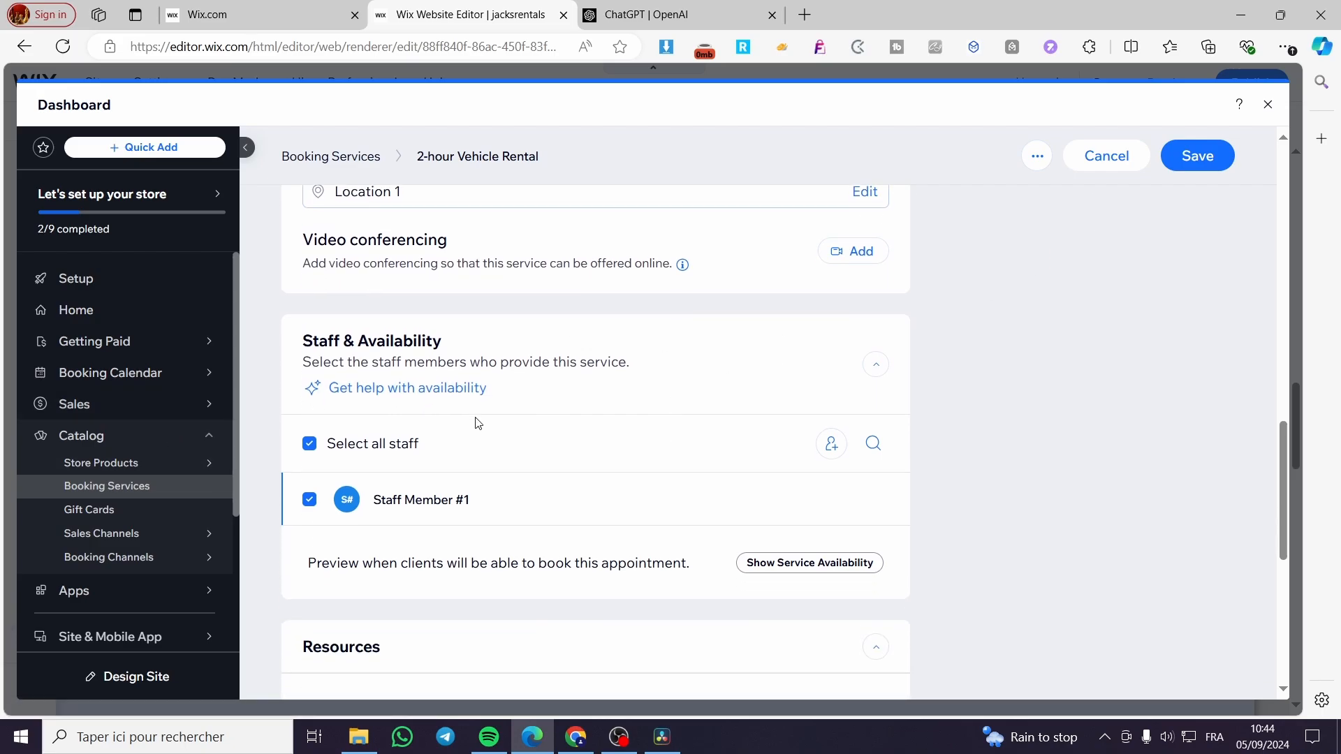
pyautogui.moveTo(450, 350); pyautogui.dragTo(293, 345)
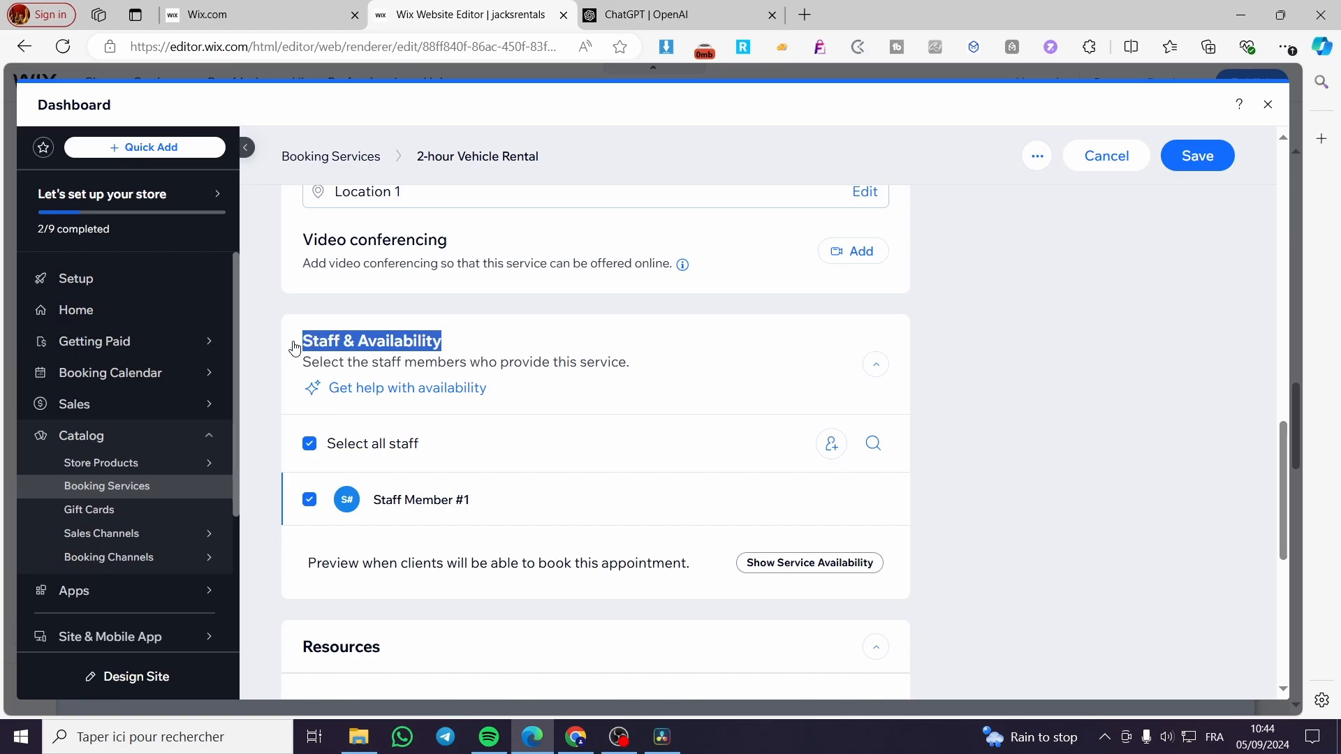
pyautogui.scroll(1, 527, 357)
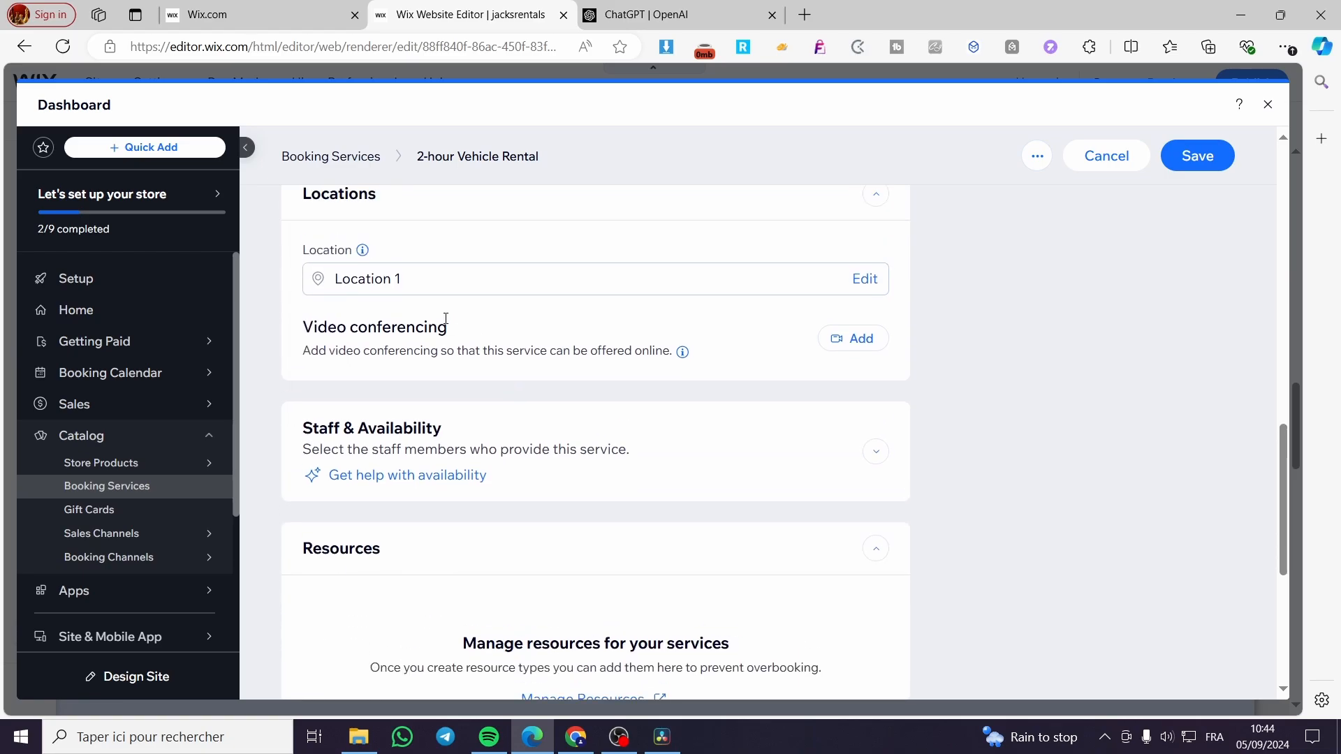
pyautogui.scroll(-4, 497, 324)
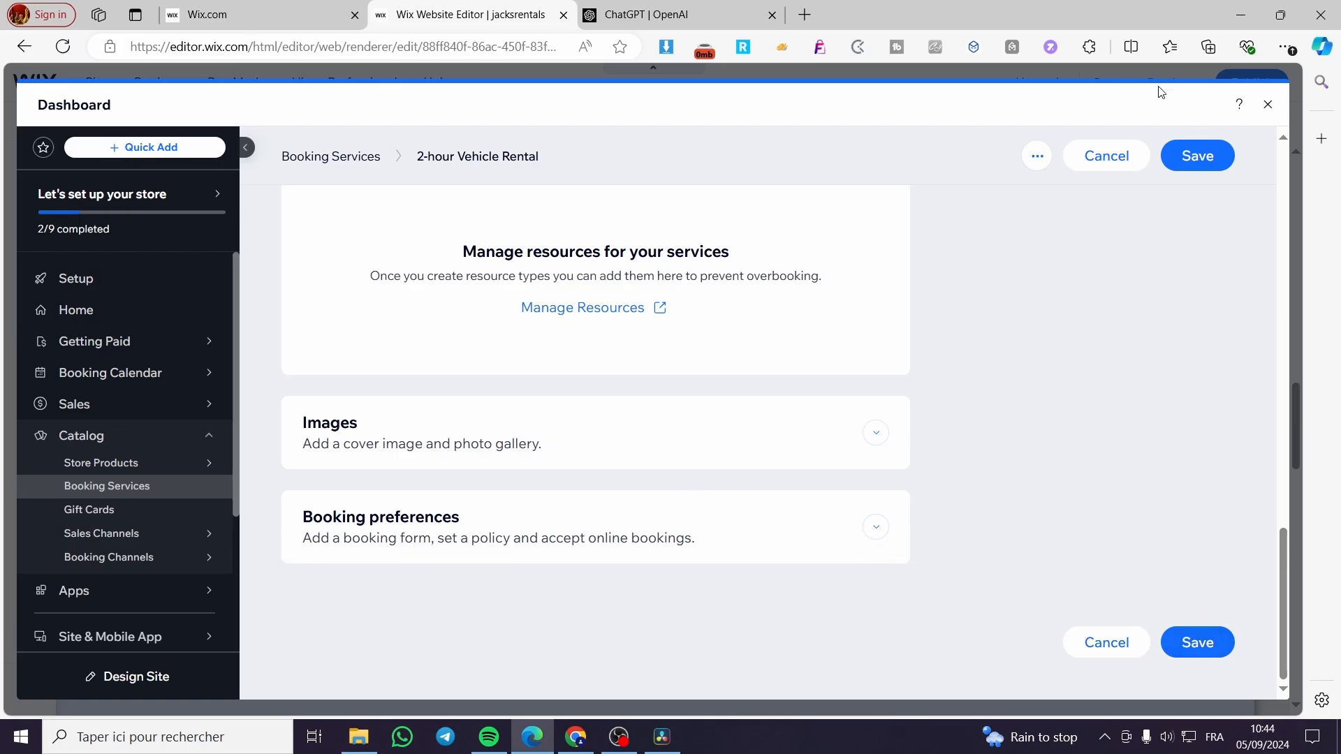
# Close the dashboard without saving the service and return to the hero section at the top of the home page.
pyautogui.click(1269, 104)
pyautogui.scroll(10, 848, 450)
pyautogui.scroll(2, 848, 444)
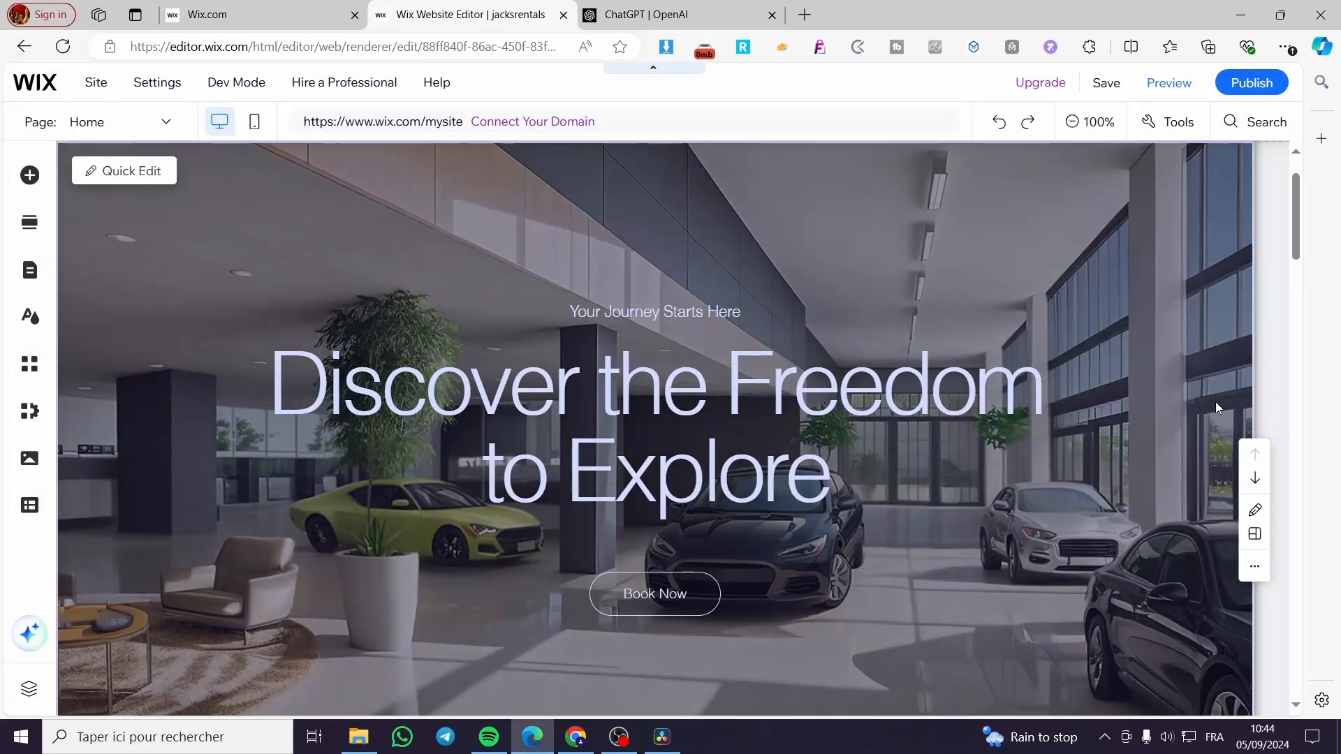